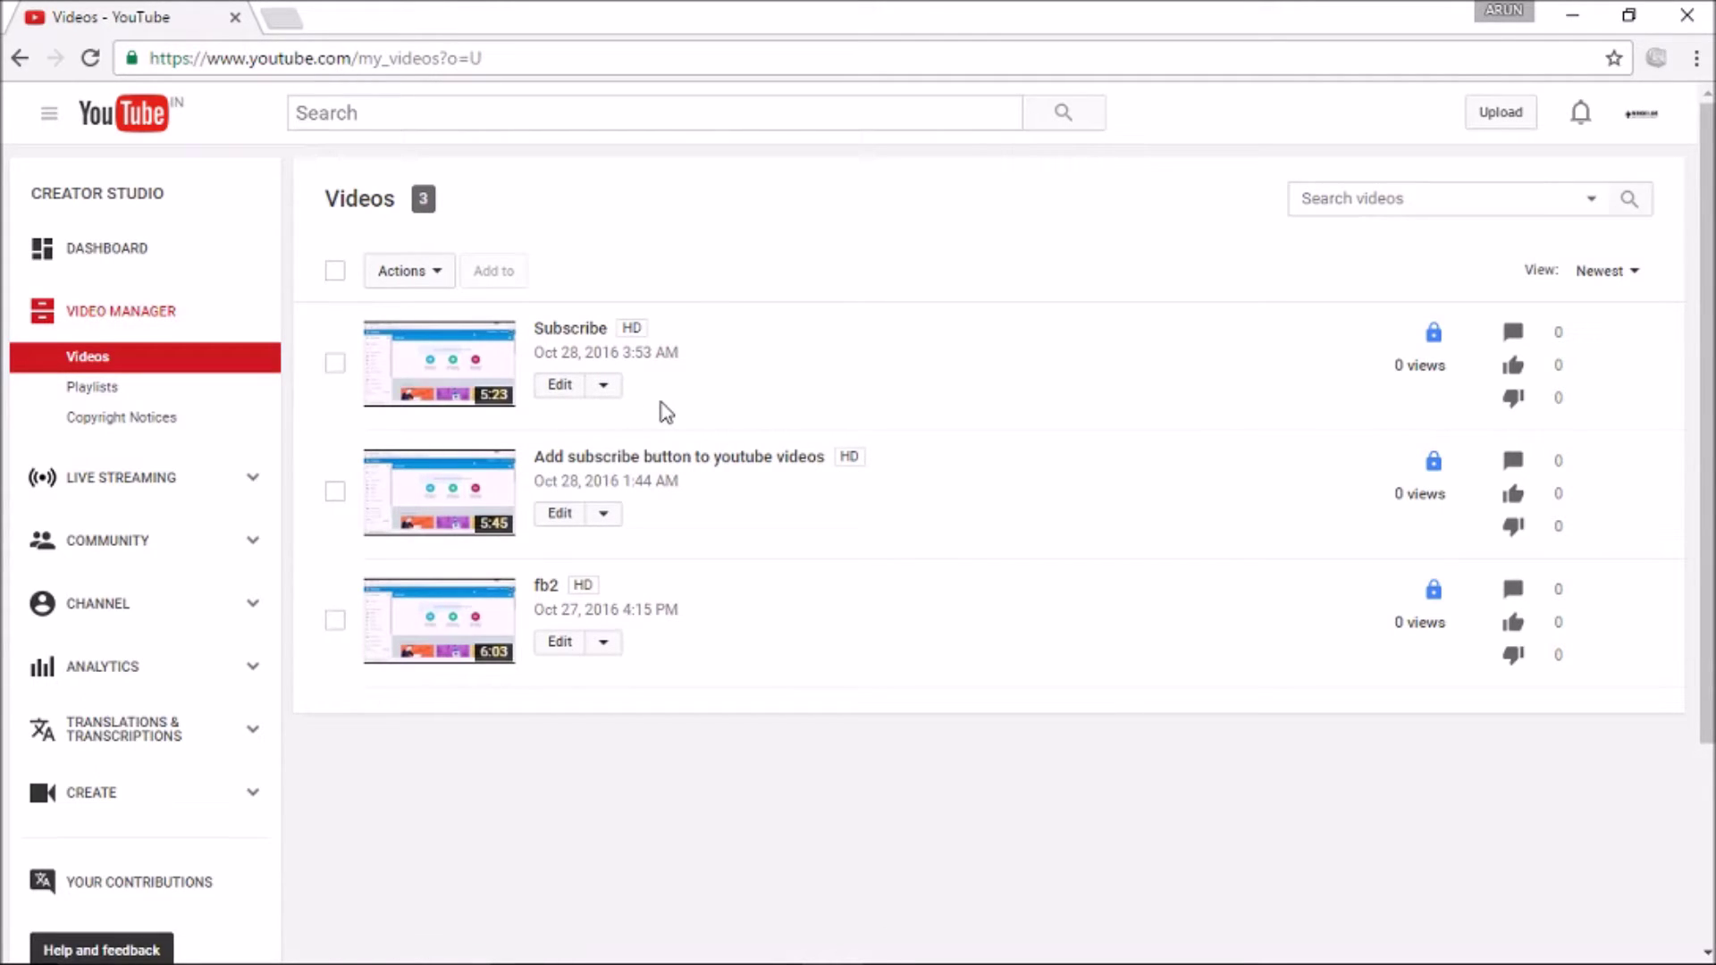
- Open the Subscribe video from the Video Manager list for editing
left_click(555, 393)
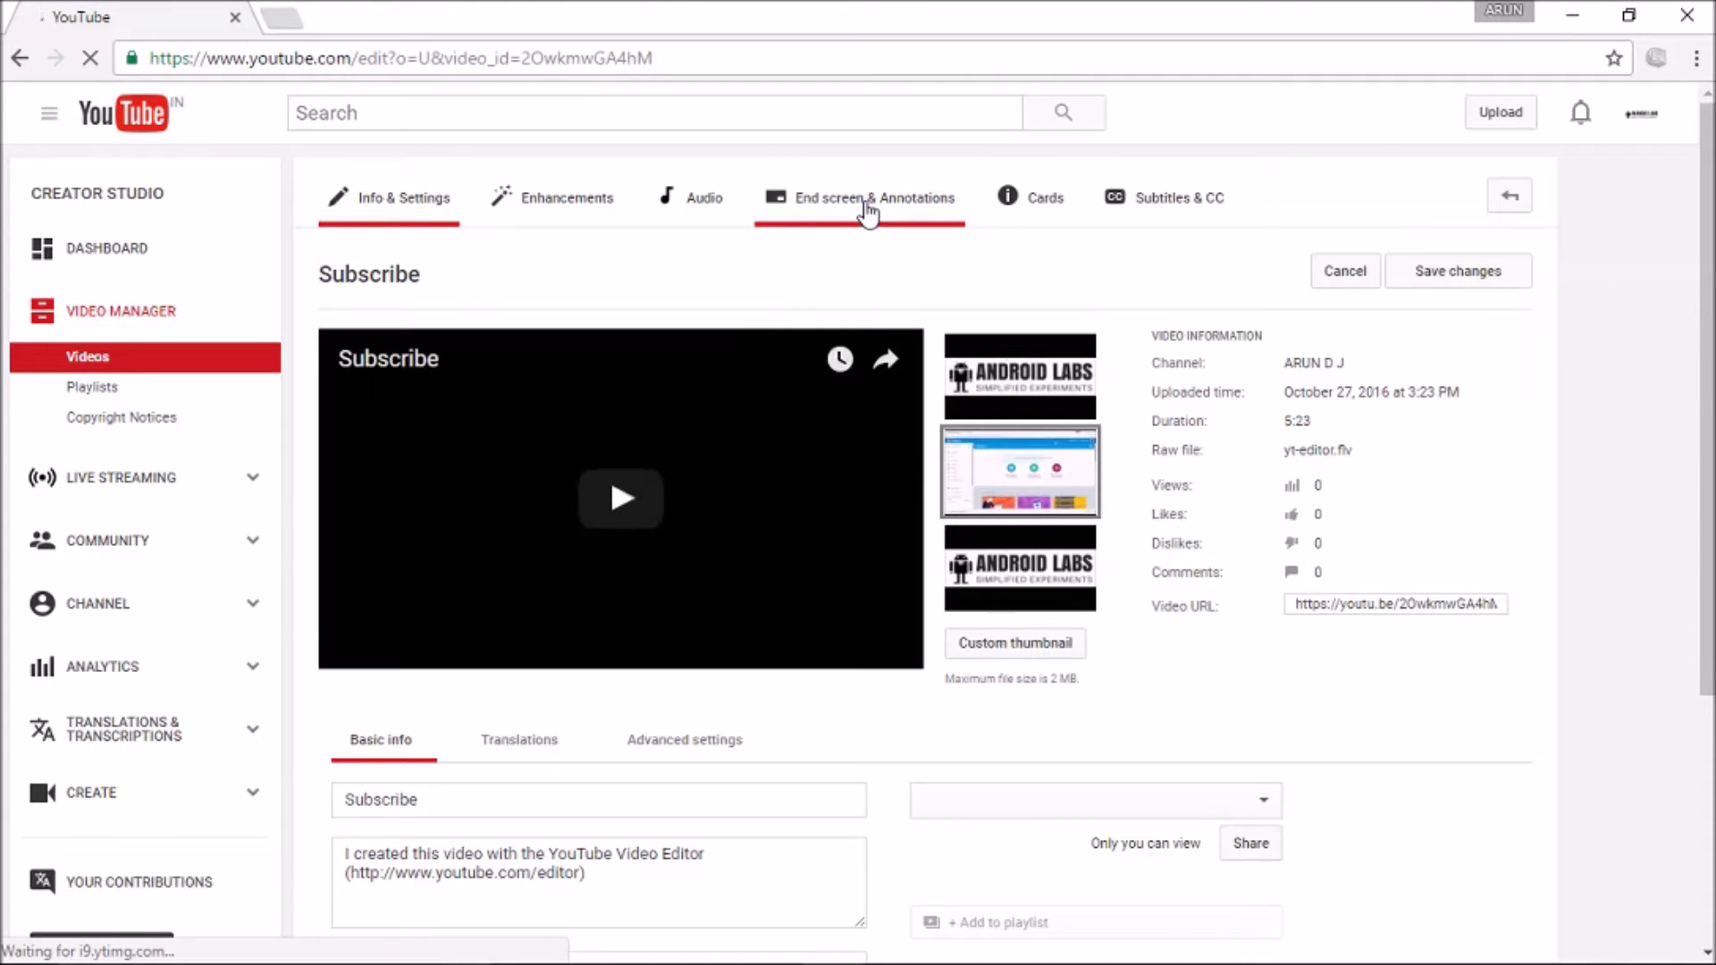
- Switch the Subscribe video to its End screen & Annotations editor
left_click(866, 212)
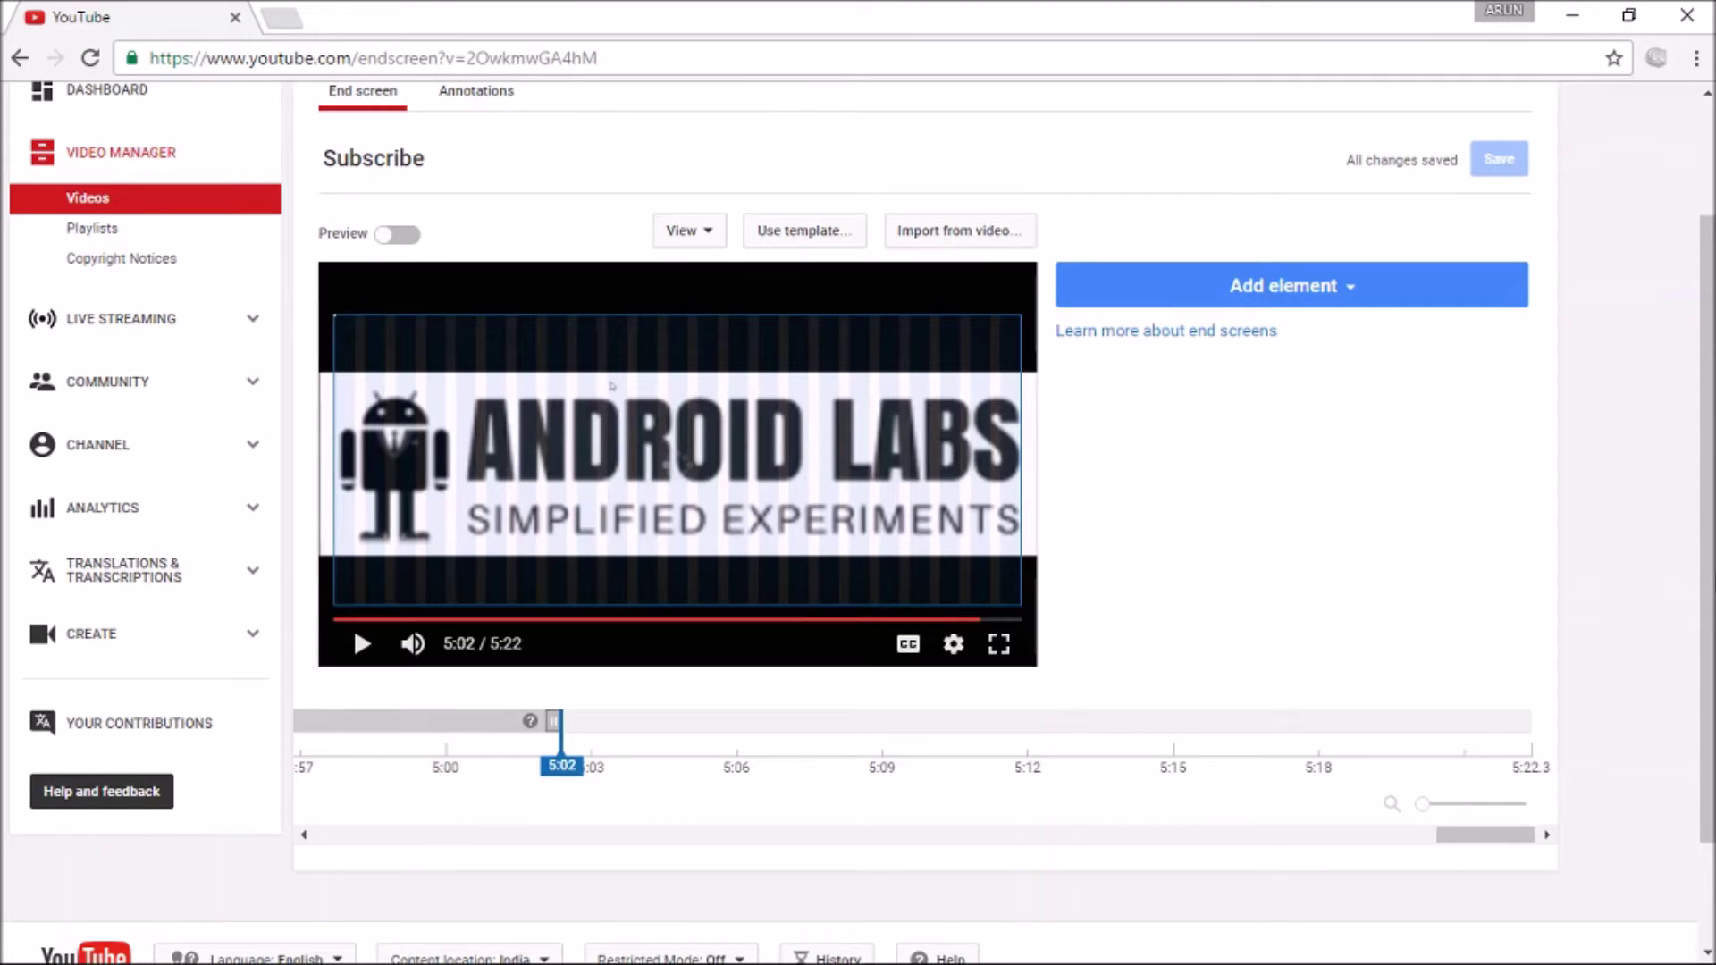
scroll(858, 483, "down", 3)
scroll(858, 483, "up", 5)
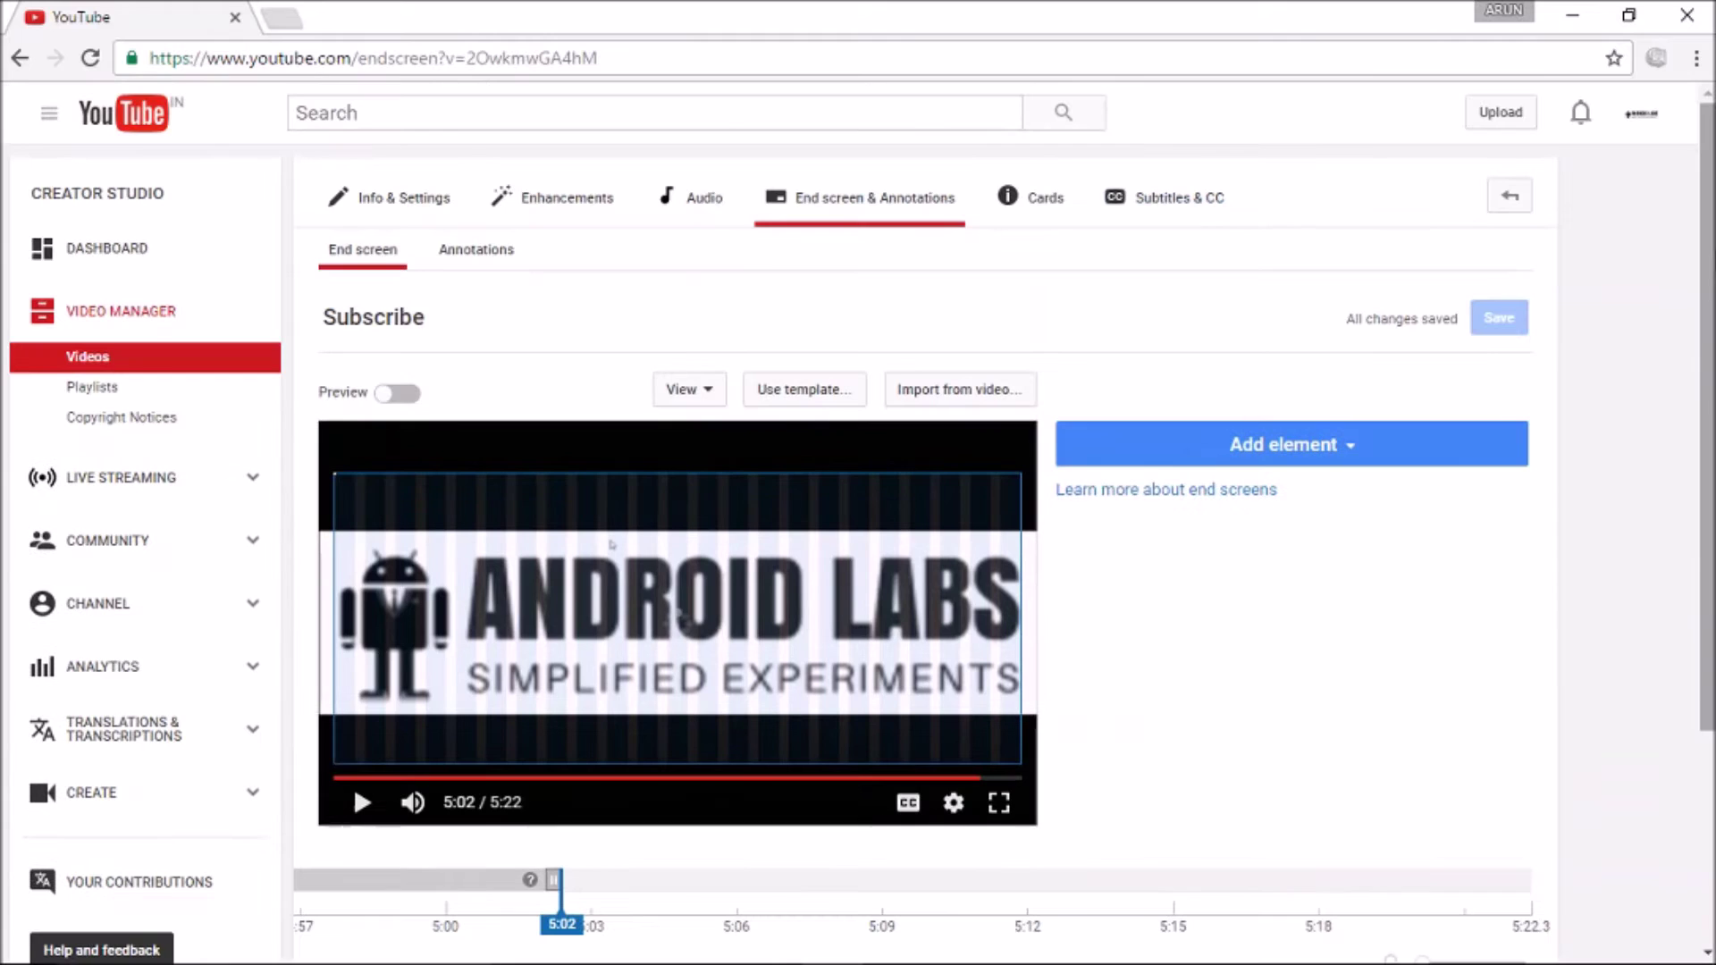
scroll(857, 519, "down", 3)
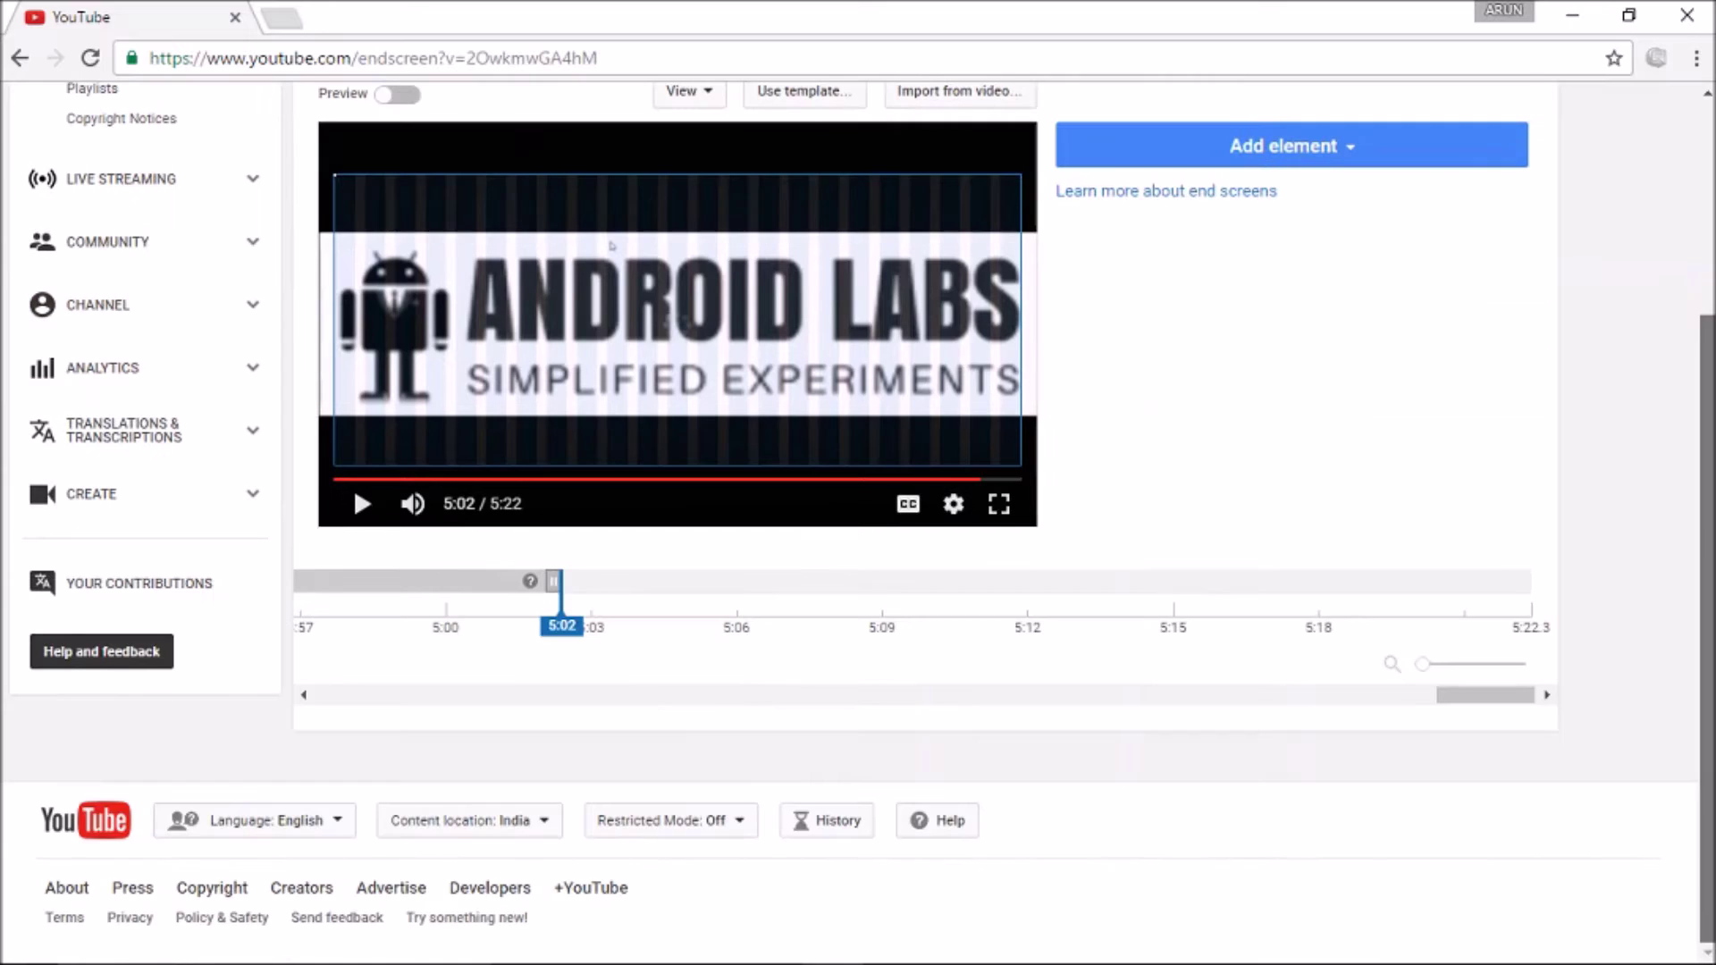
scroll(858, 518, "up", 1)
scroll(858, 482, "up", 1)
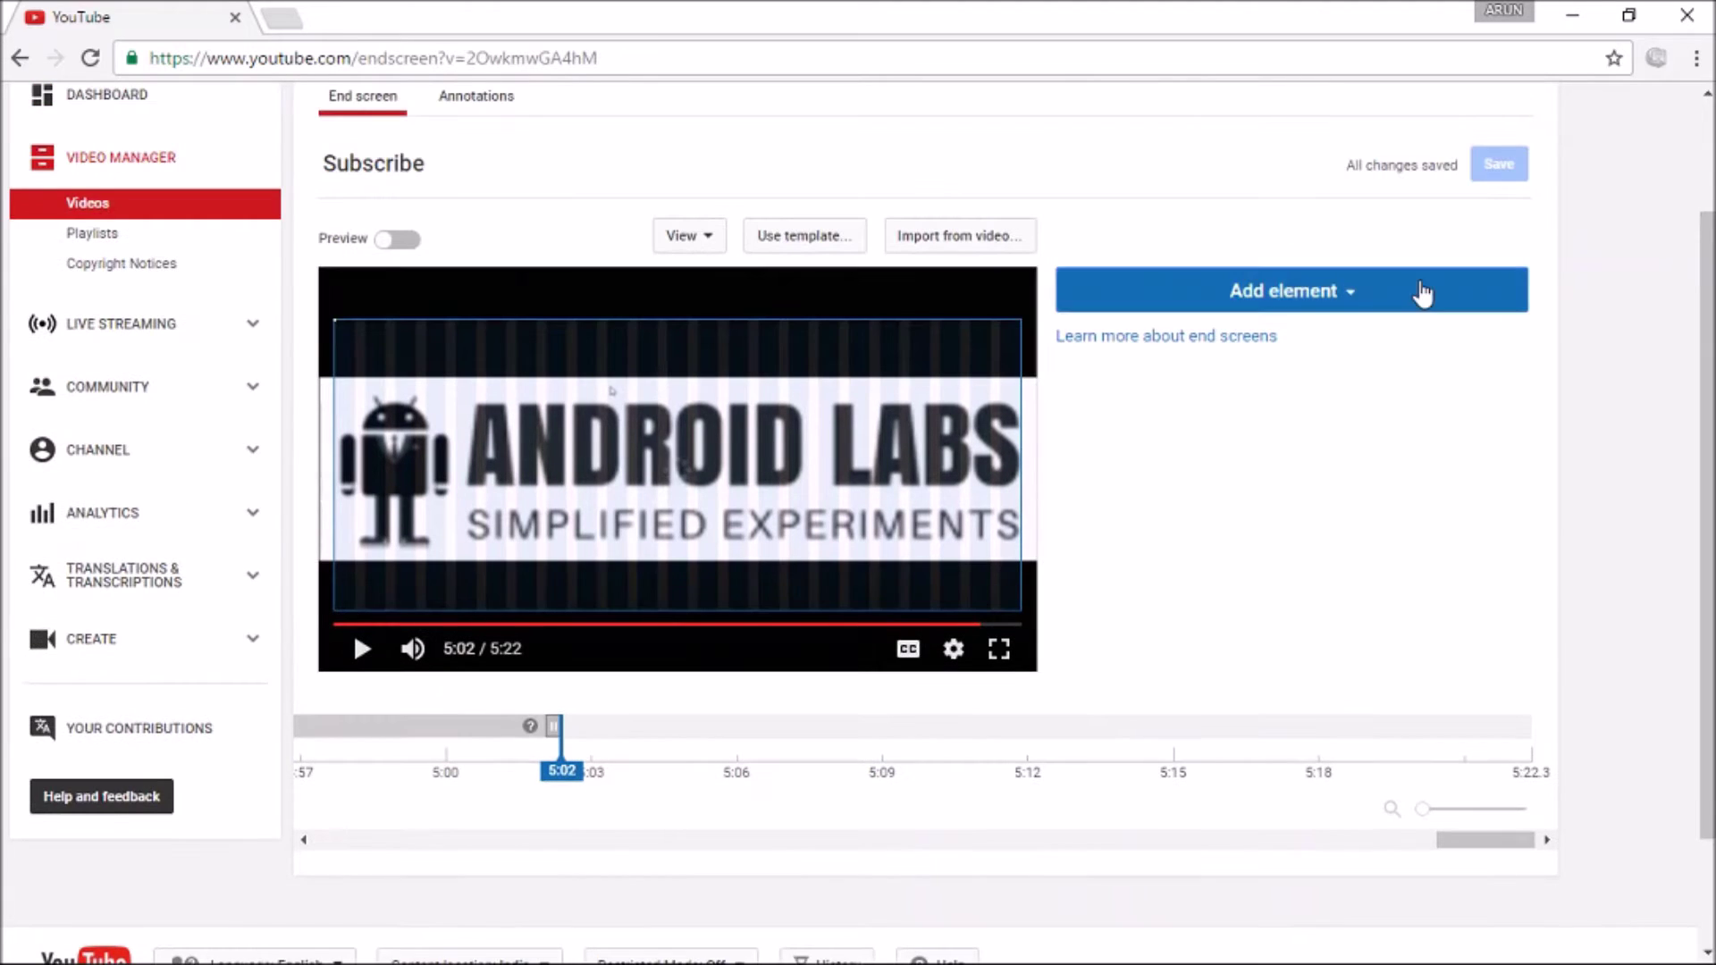
- Add a Subscribe element and drag its logo circle below the red arrow
left_click(1340, 304)
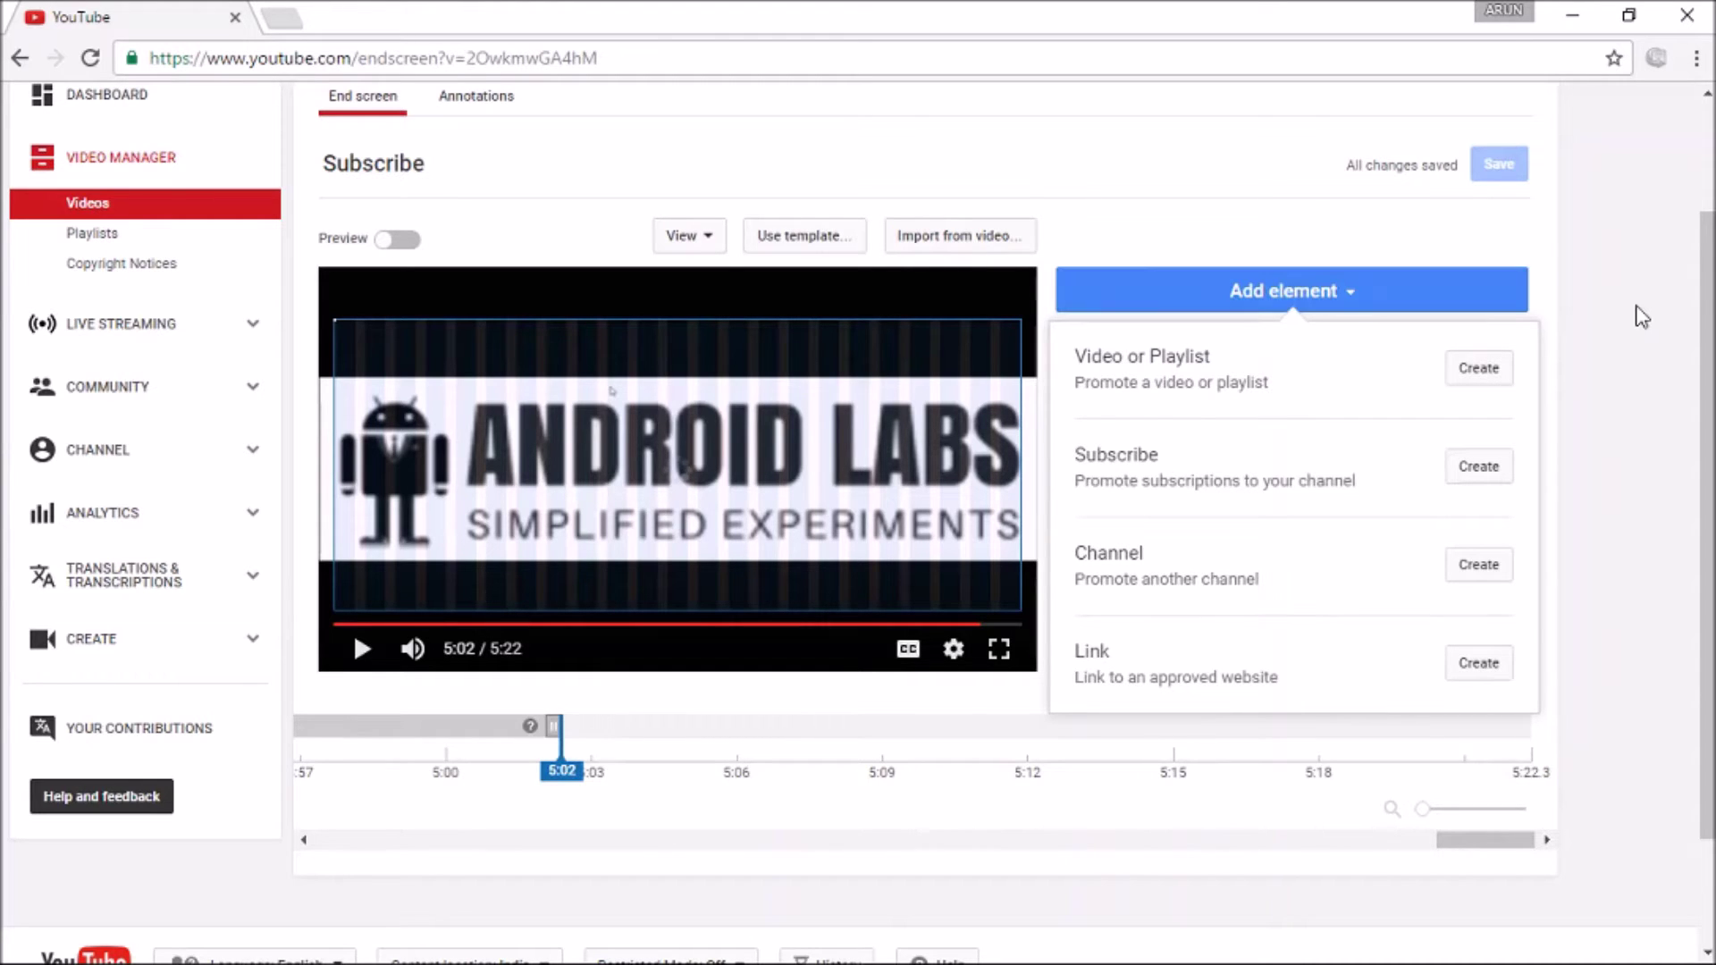
scroll(1697, 287, "up", 1)
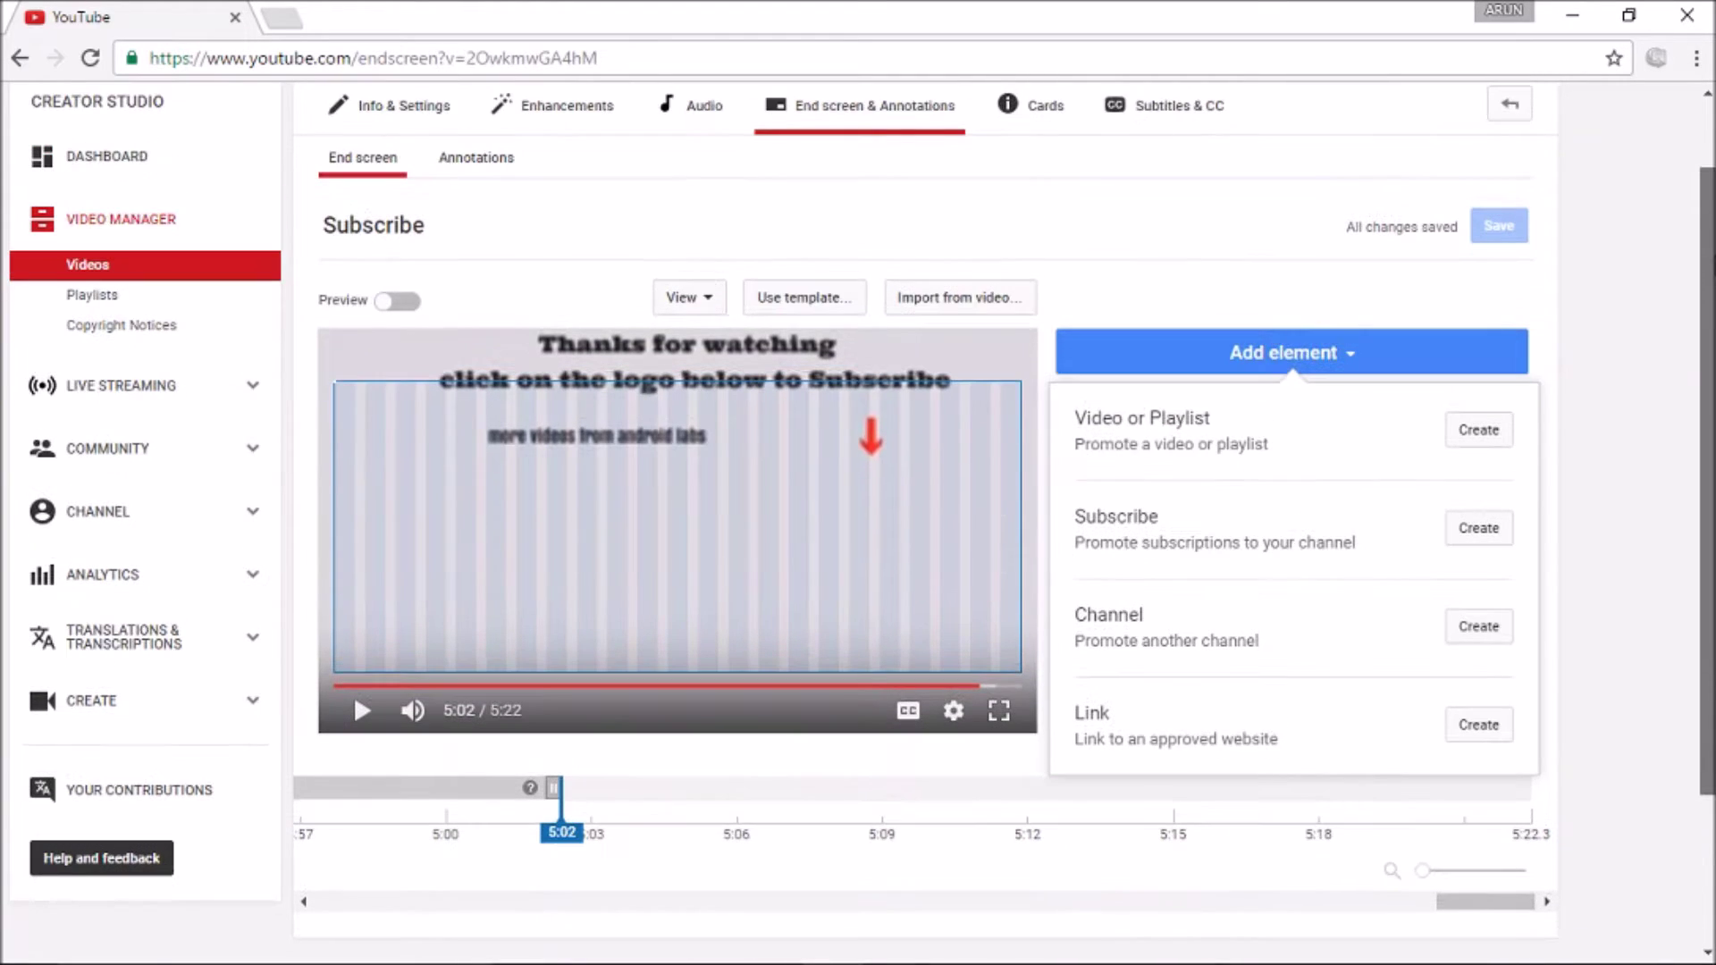
scroll(1707, 250, "up", 1)
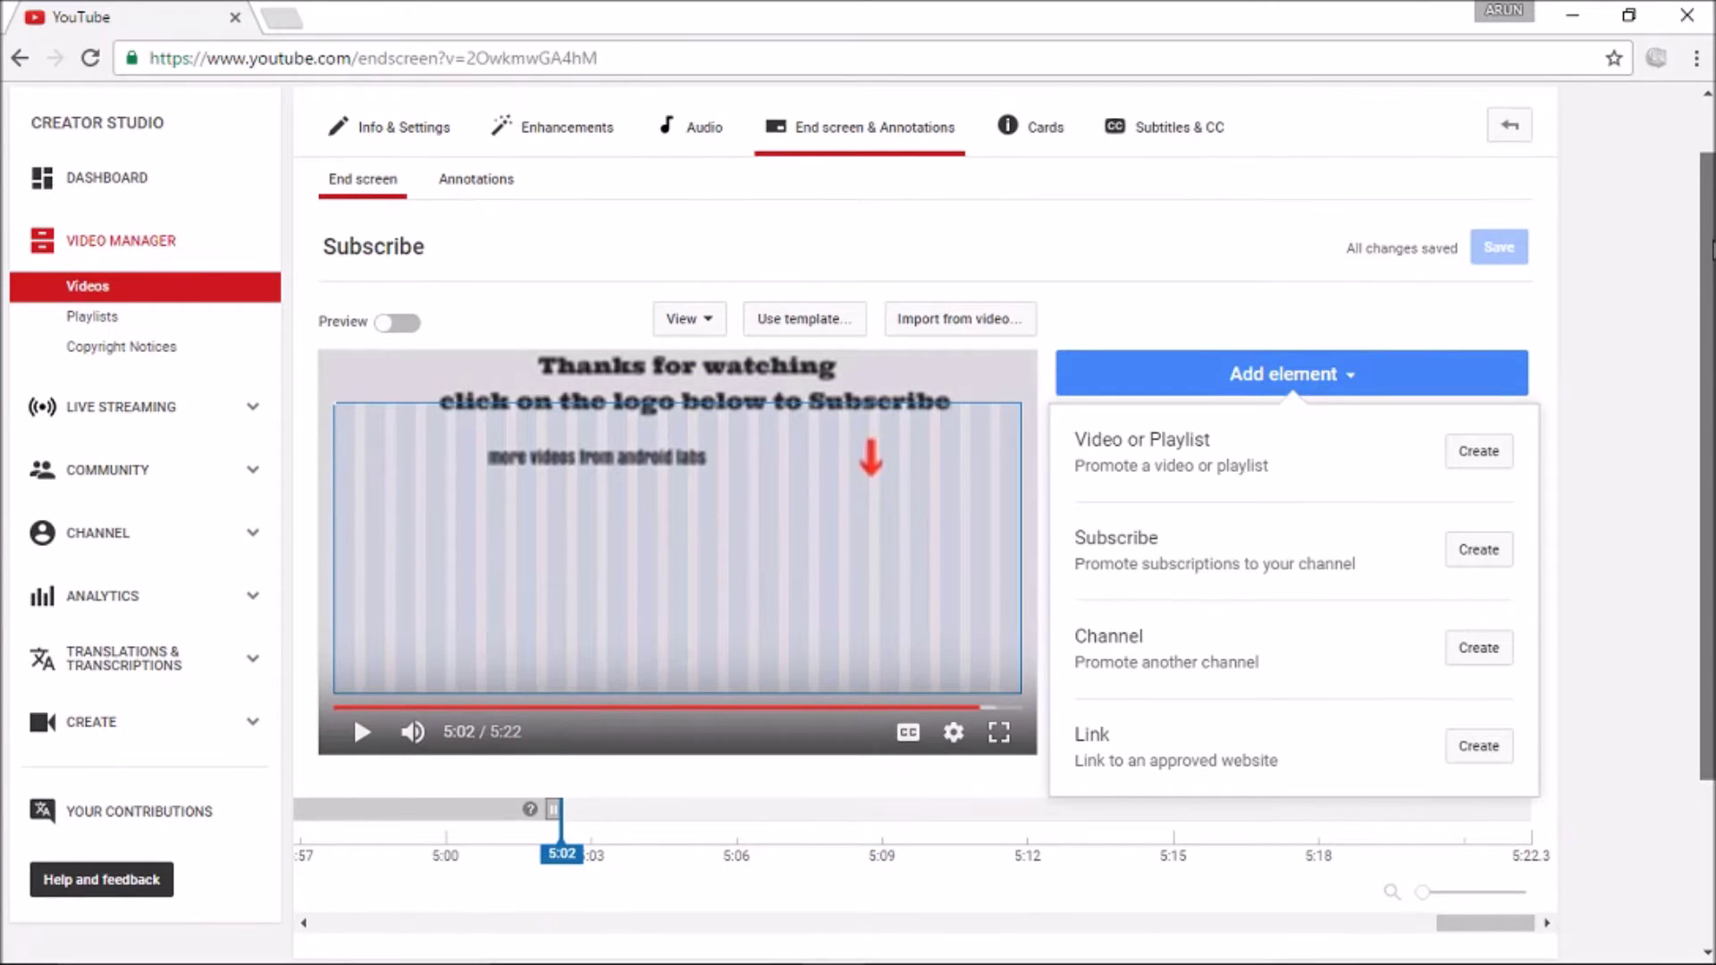
left_click_drag(1711, 250, 1709, 223)
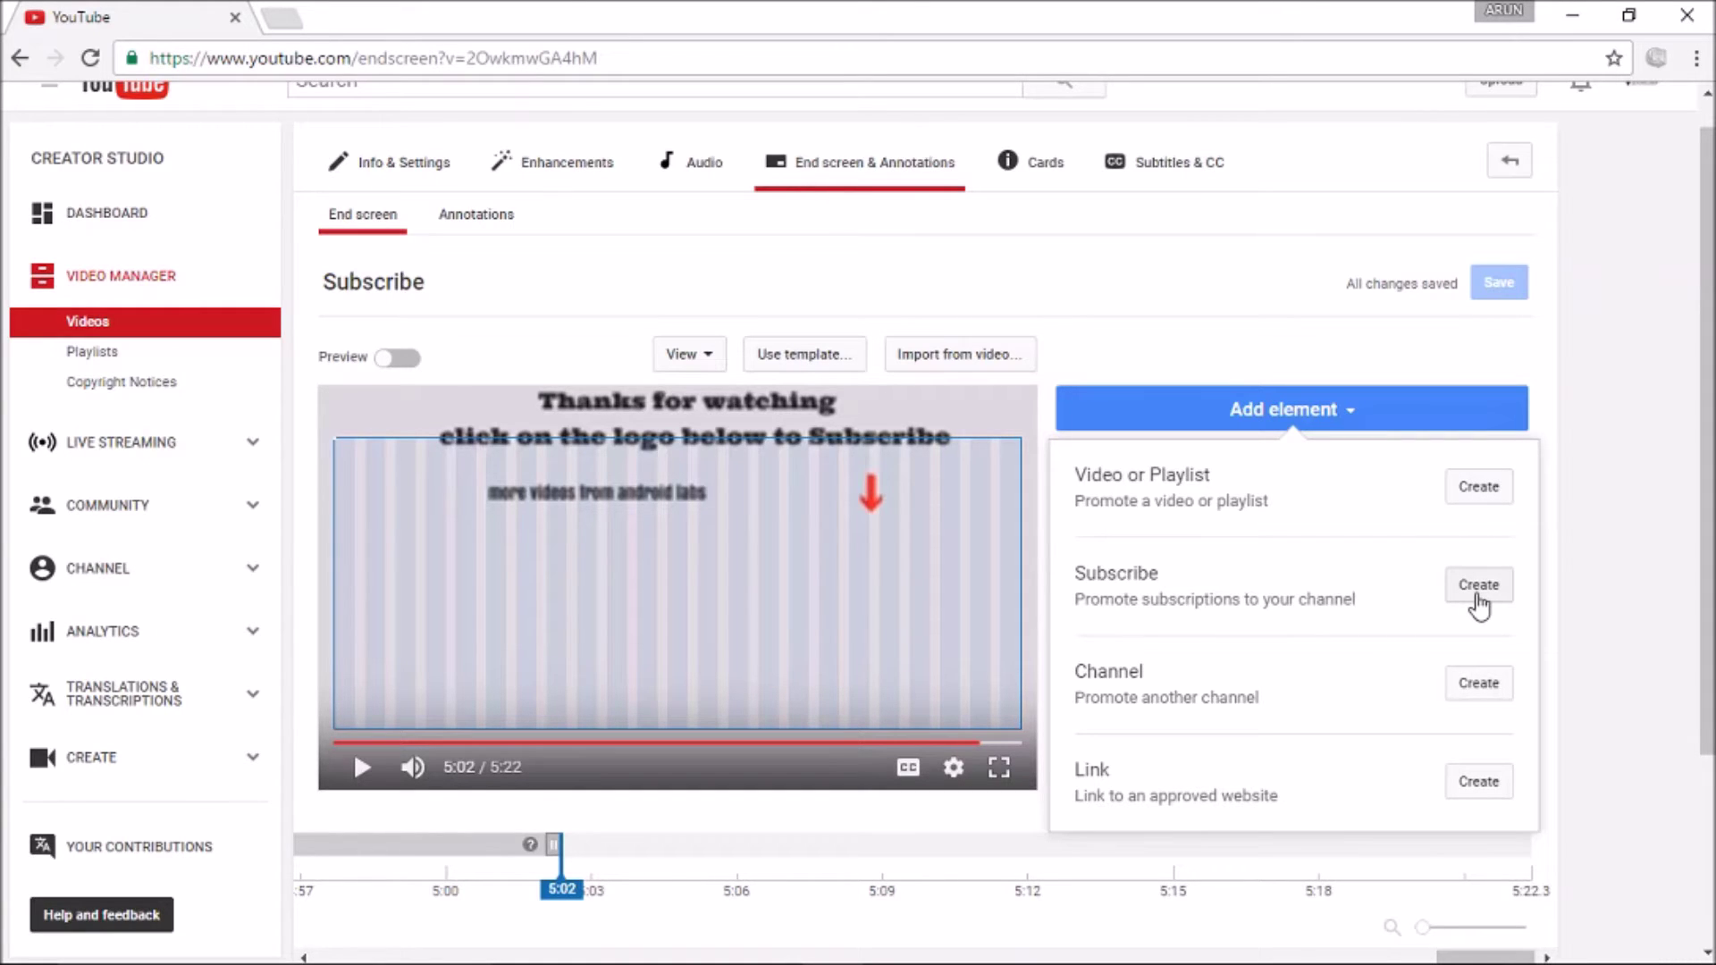
left_click(1470, 588)
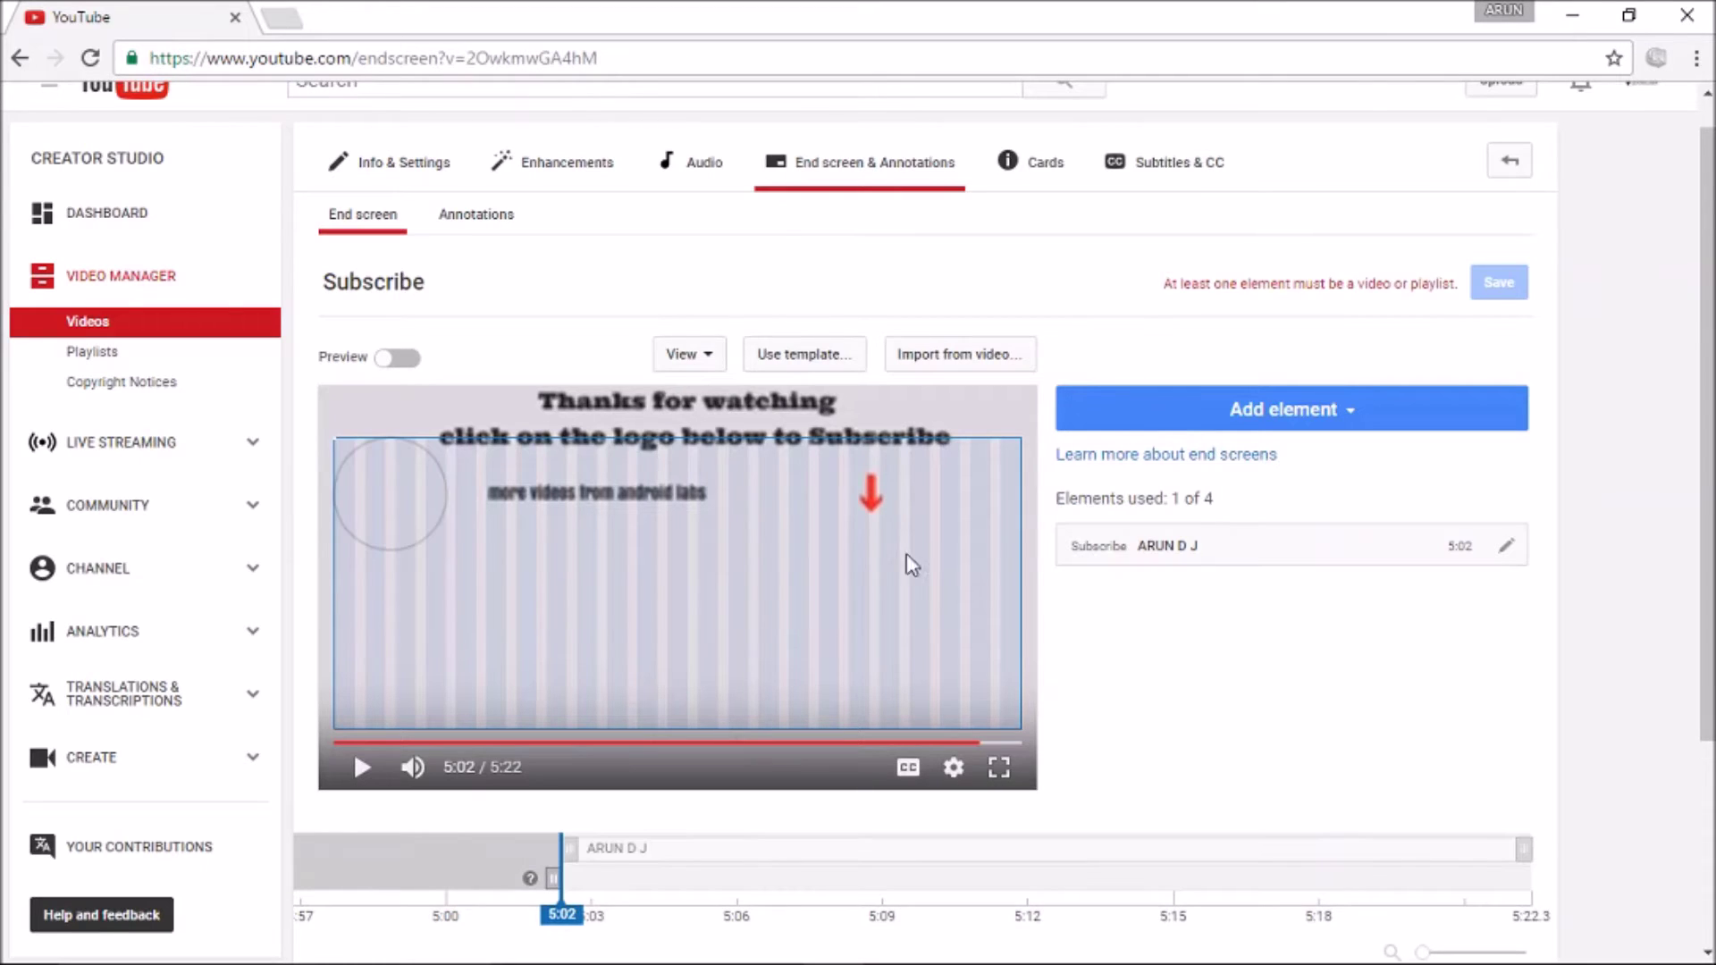
left_click_drag(375, 494, 864, 581)
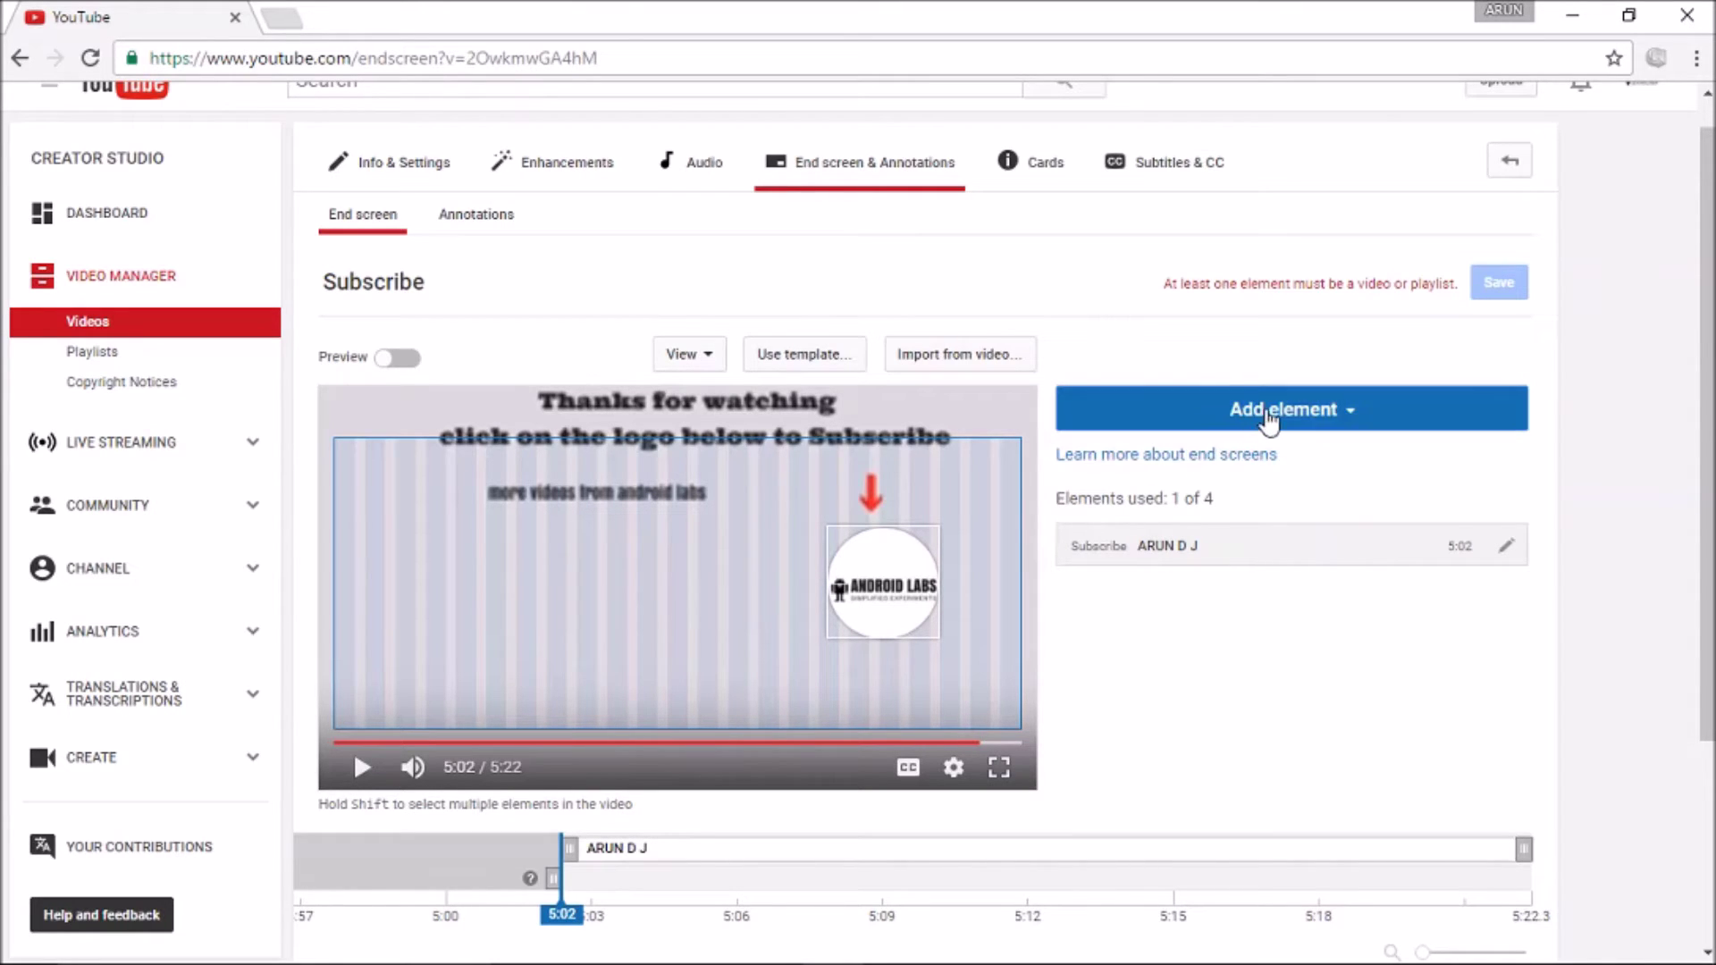
- Create a Video or Playlist end screen element featuring the Band playlist
left_click(1269, 416)
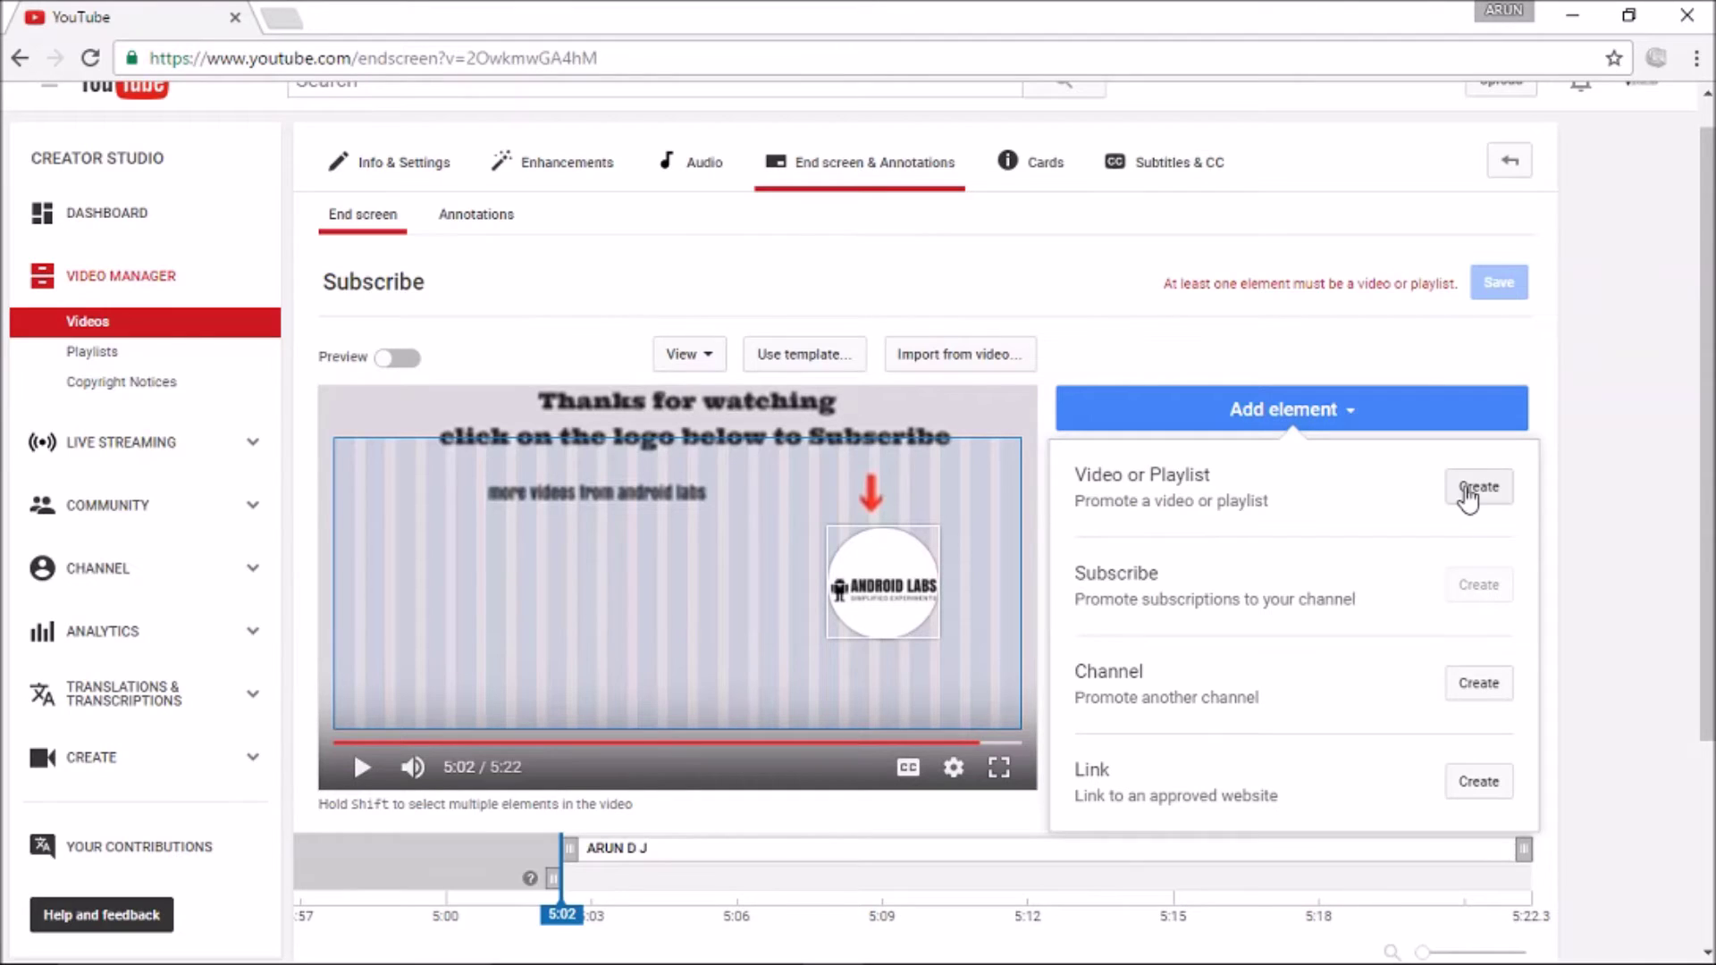
left_click(1468, 492)
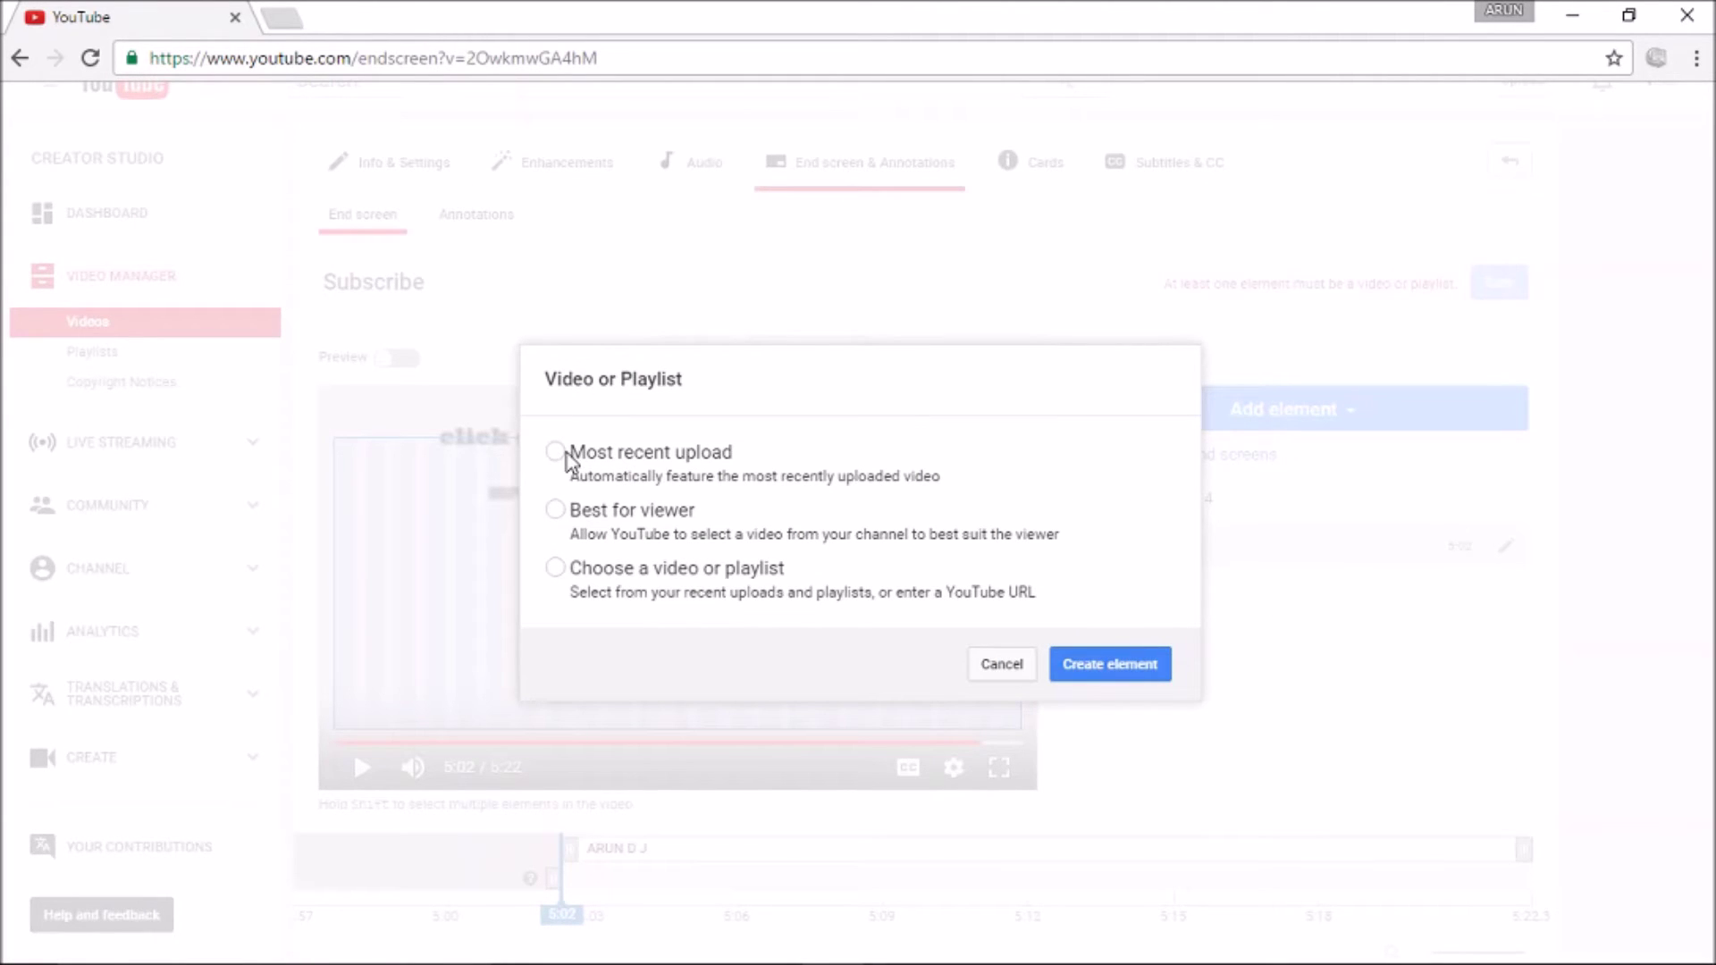
left_click(556, 569)
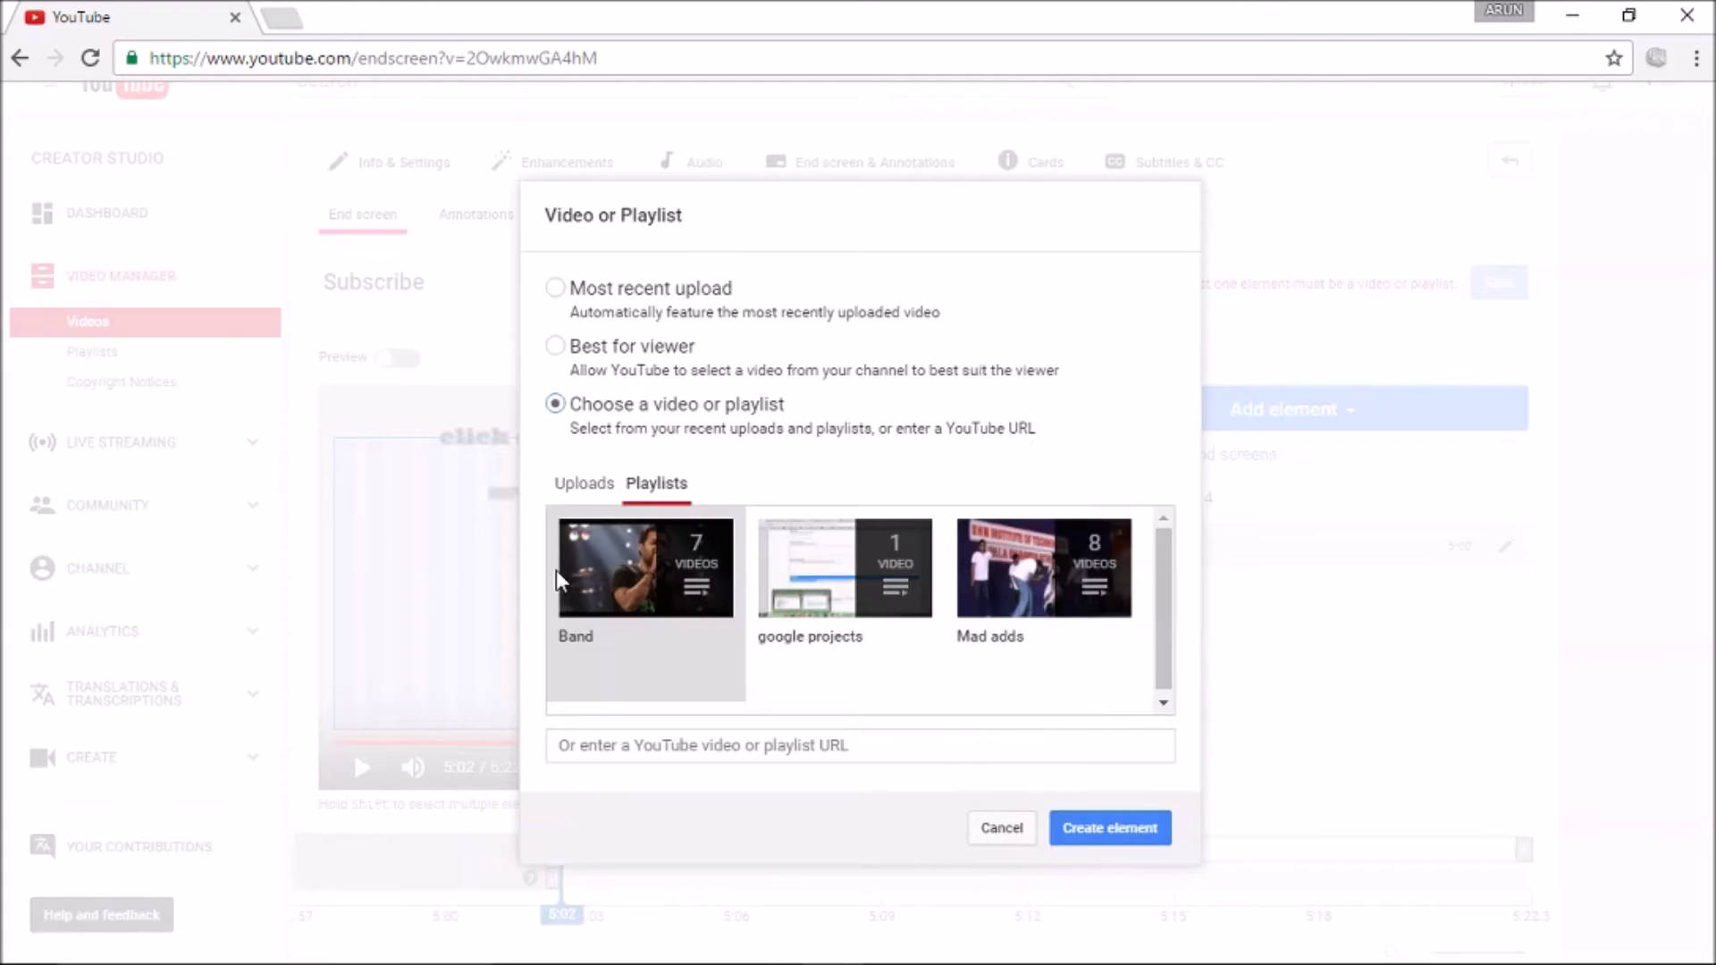
left_click(653, 611)
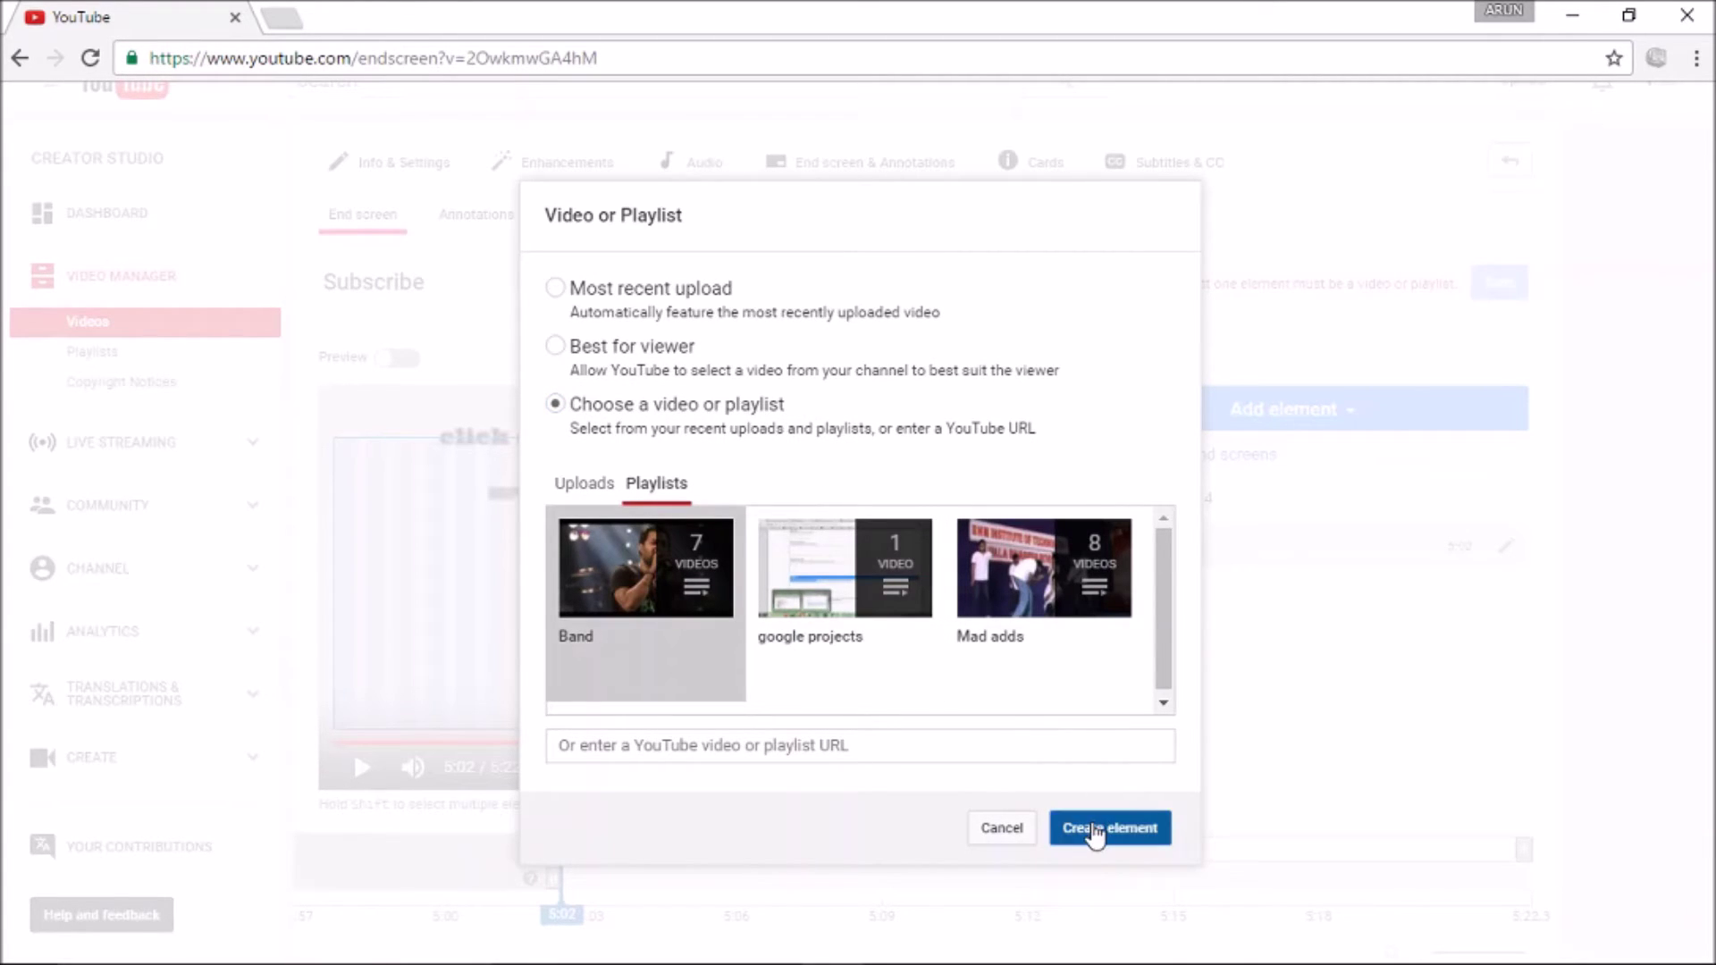
left_click(1094, 830)
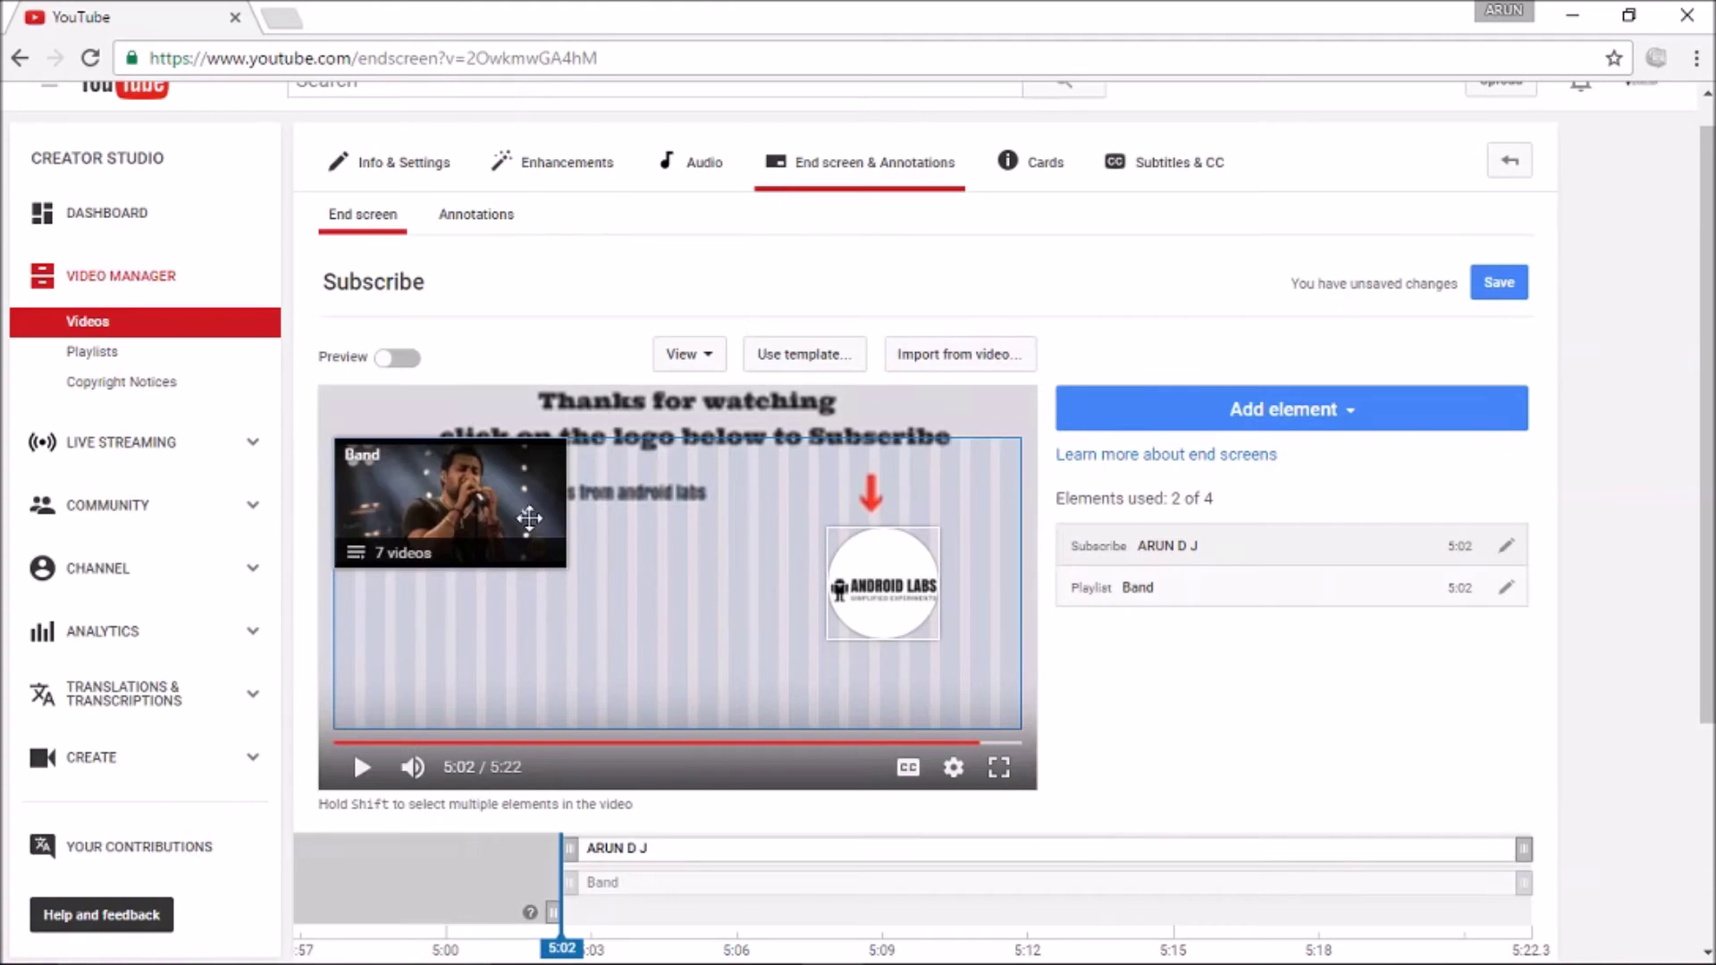
- Enlarge the Band tile and position it beside the subscribe logo under 'more videos'
left_click_drag(528, 518, 662, 608)
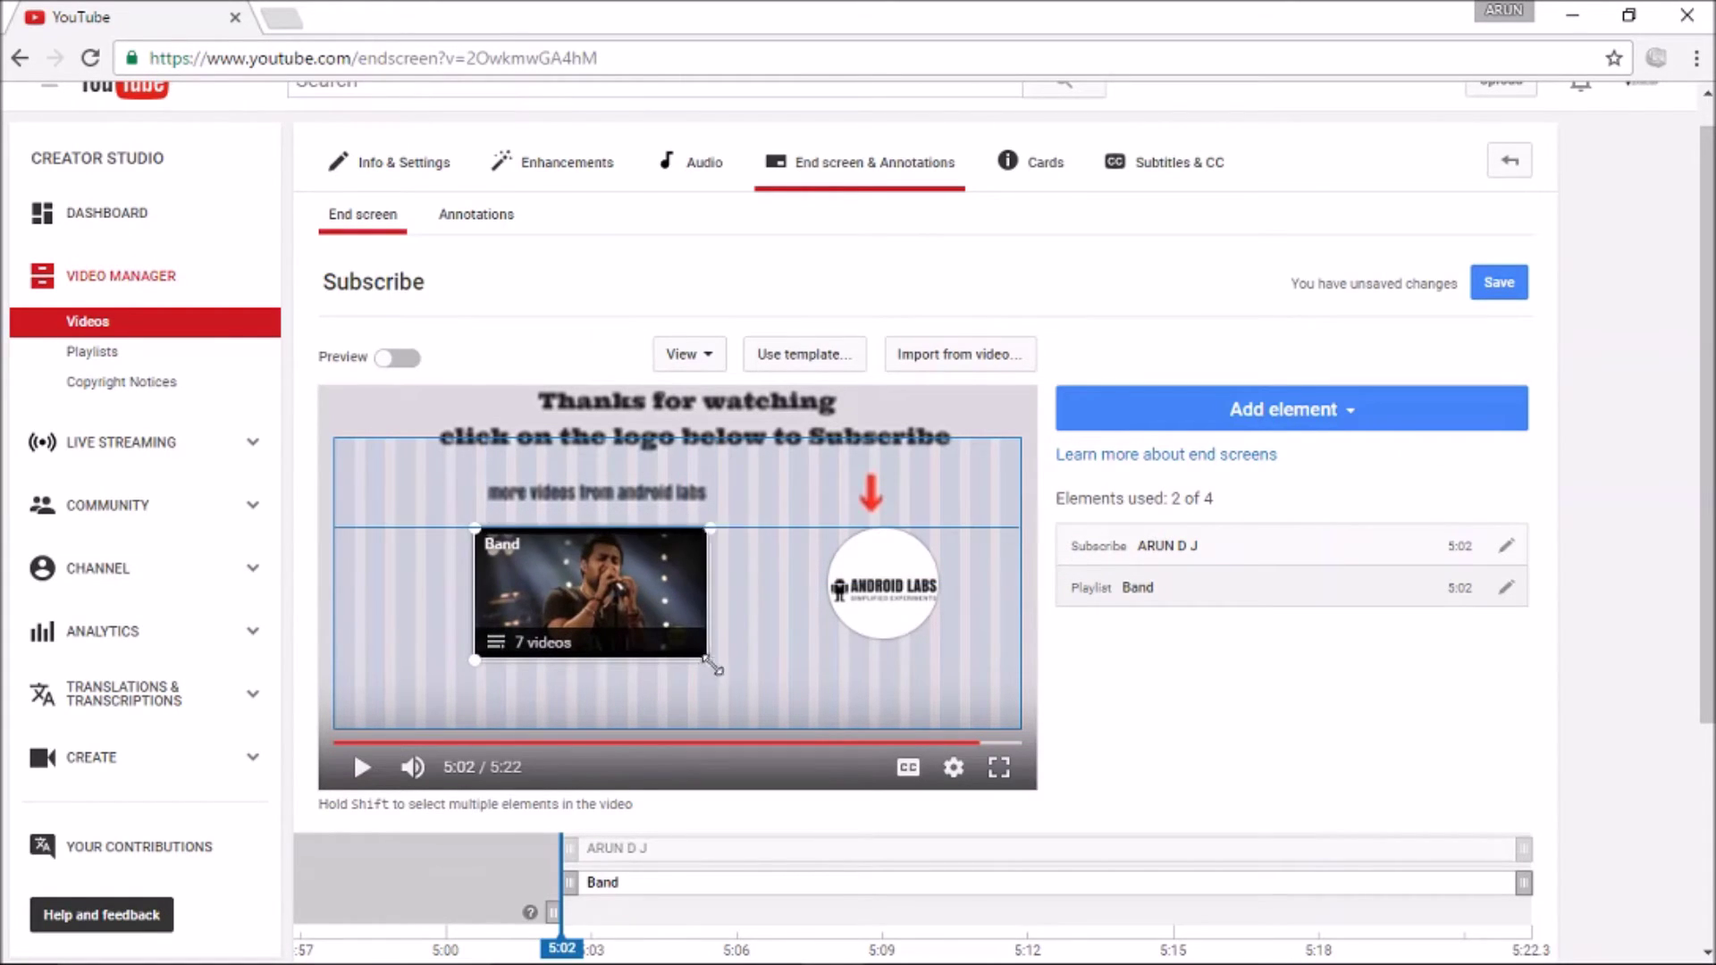
left_click_drag(710, 663, 745, 690)
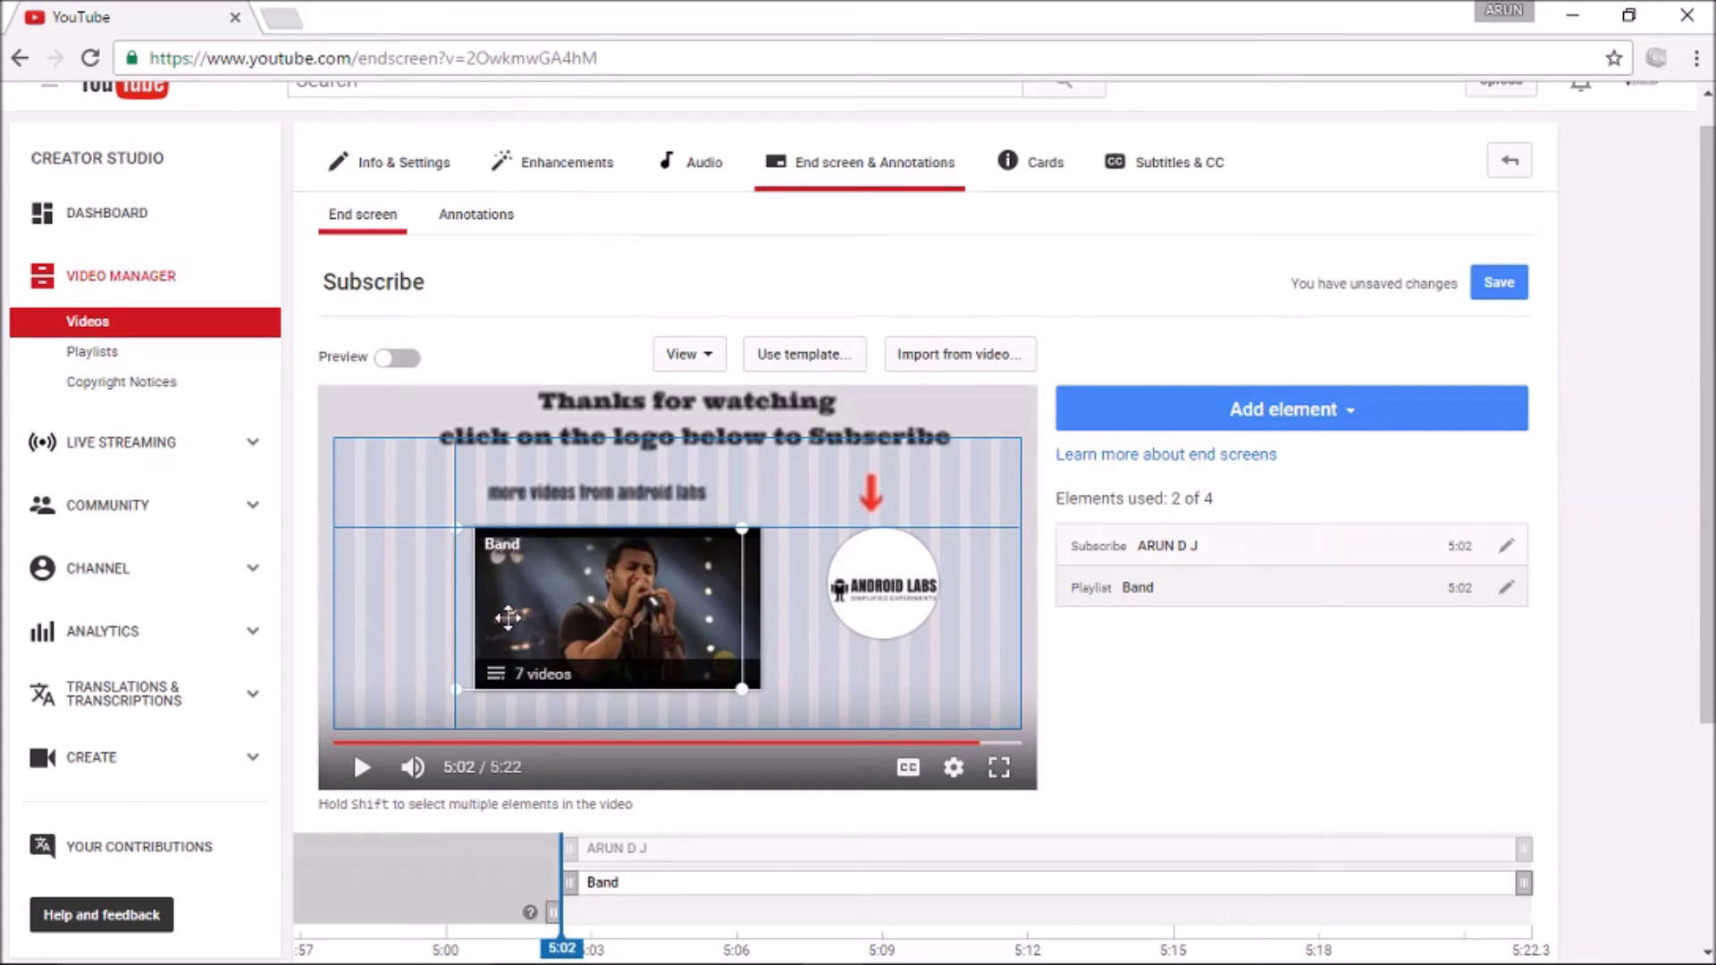
left_click_drag(508, 617, 489, 611)
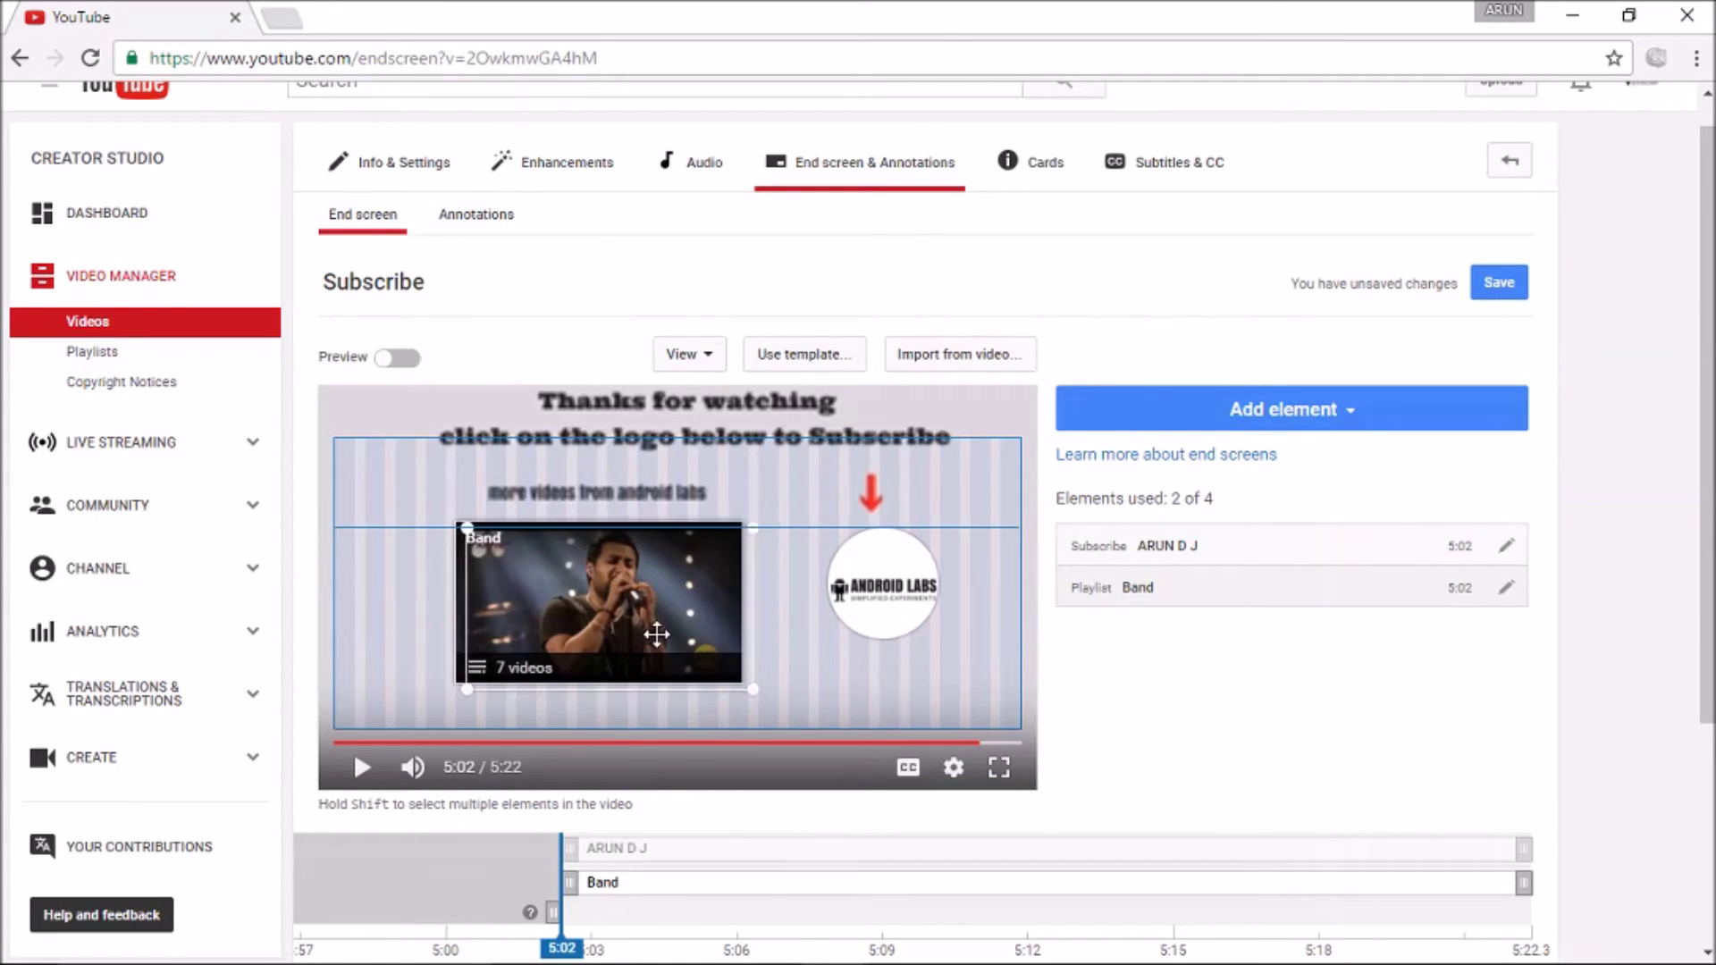
left_click_drag(656, 634, 645, 626)
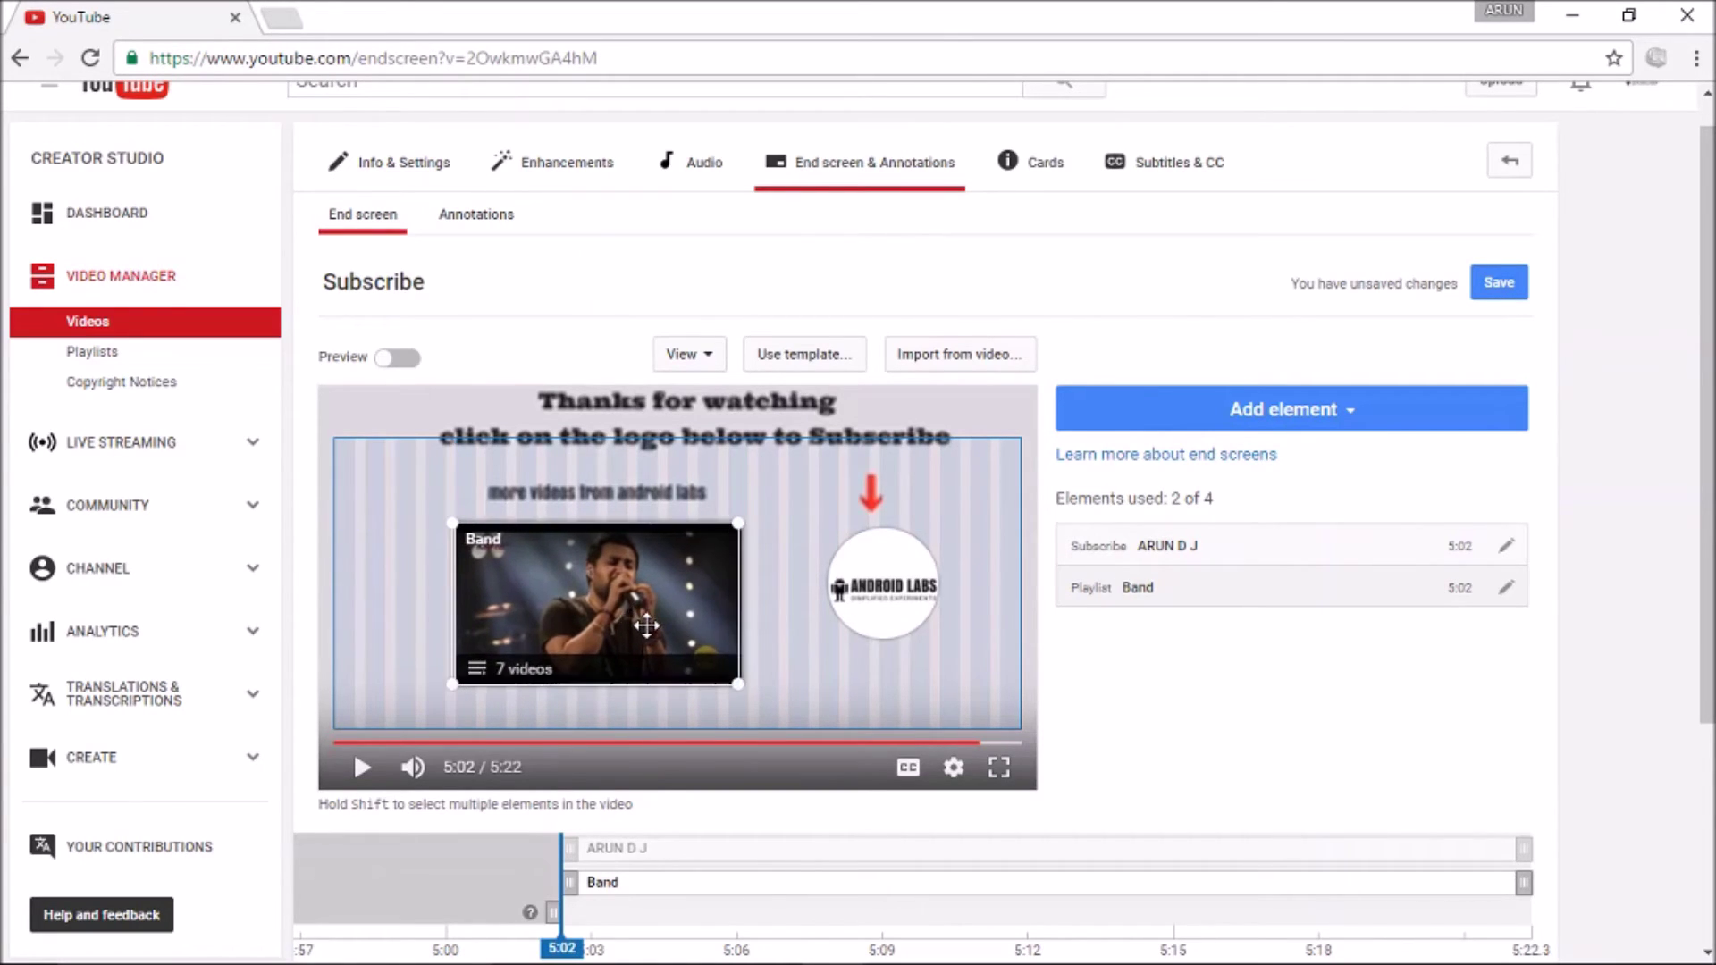
left_click(404, 359)
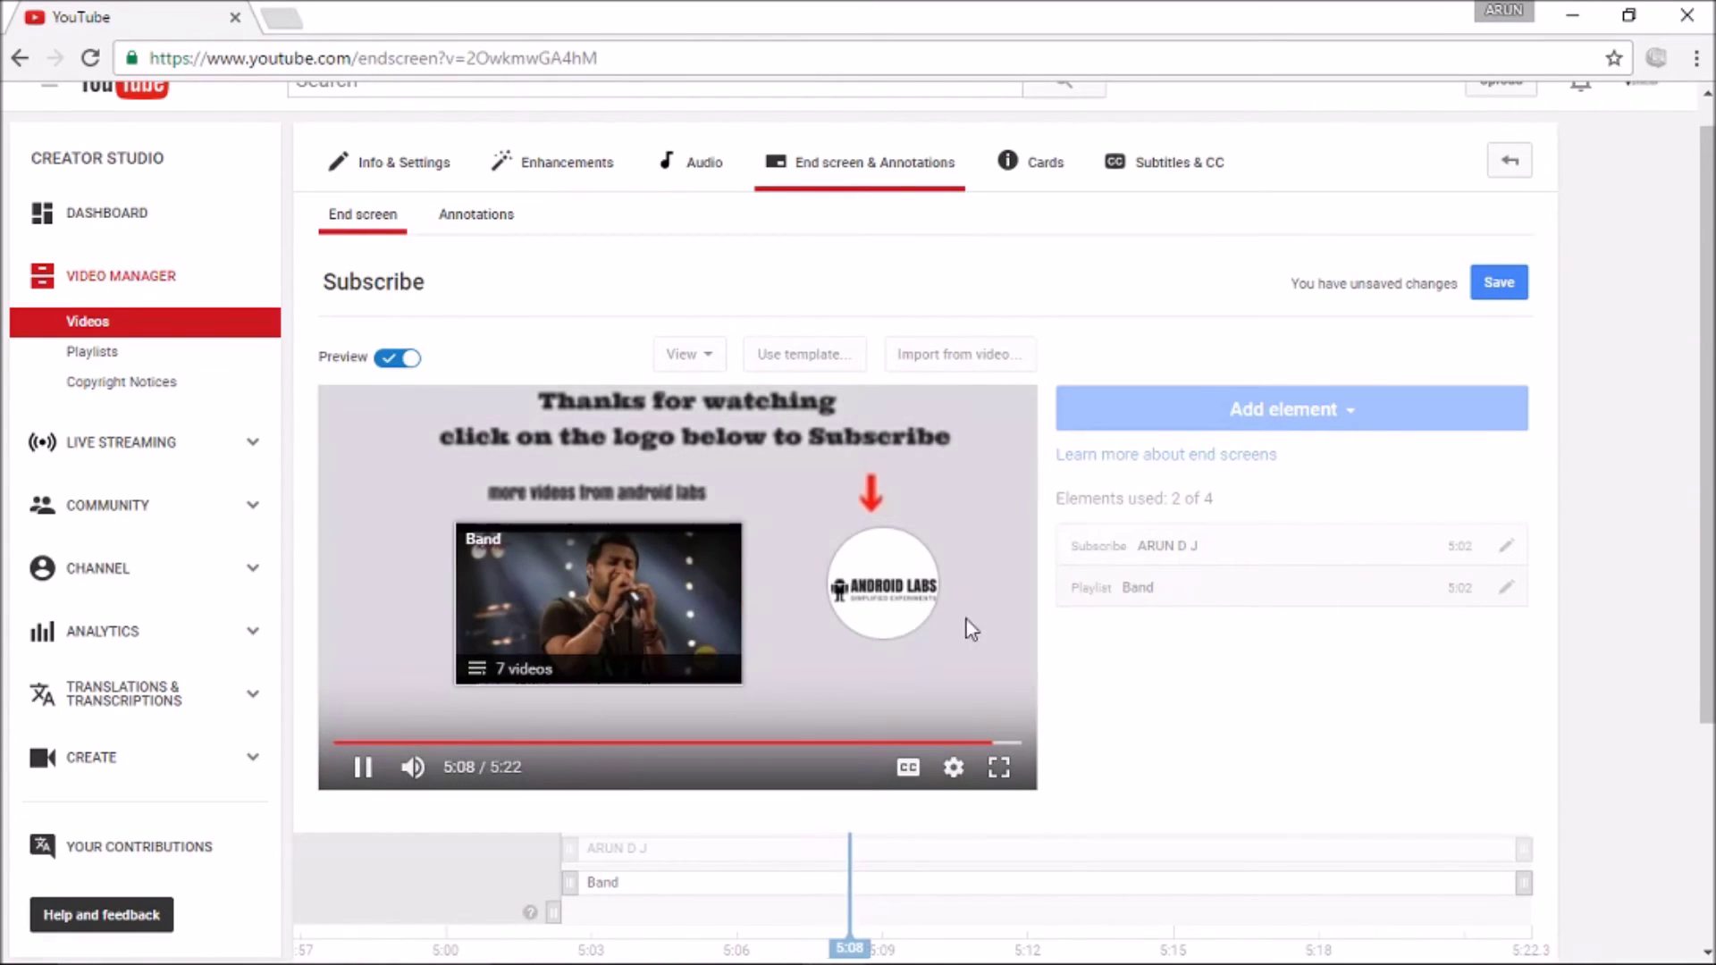
- In the end screen preview, click Subscribe on the logo's card
mouse_move(913, 615)
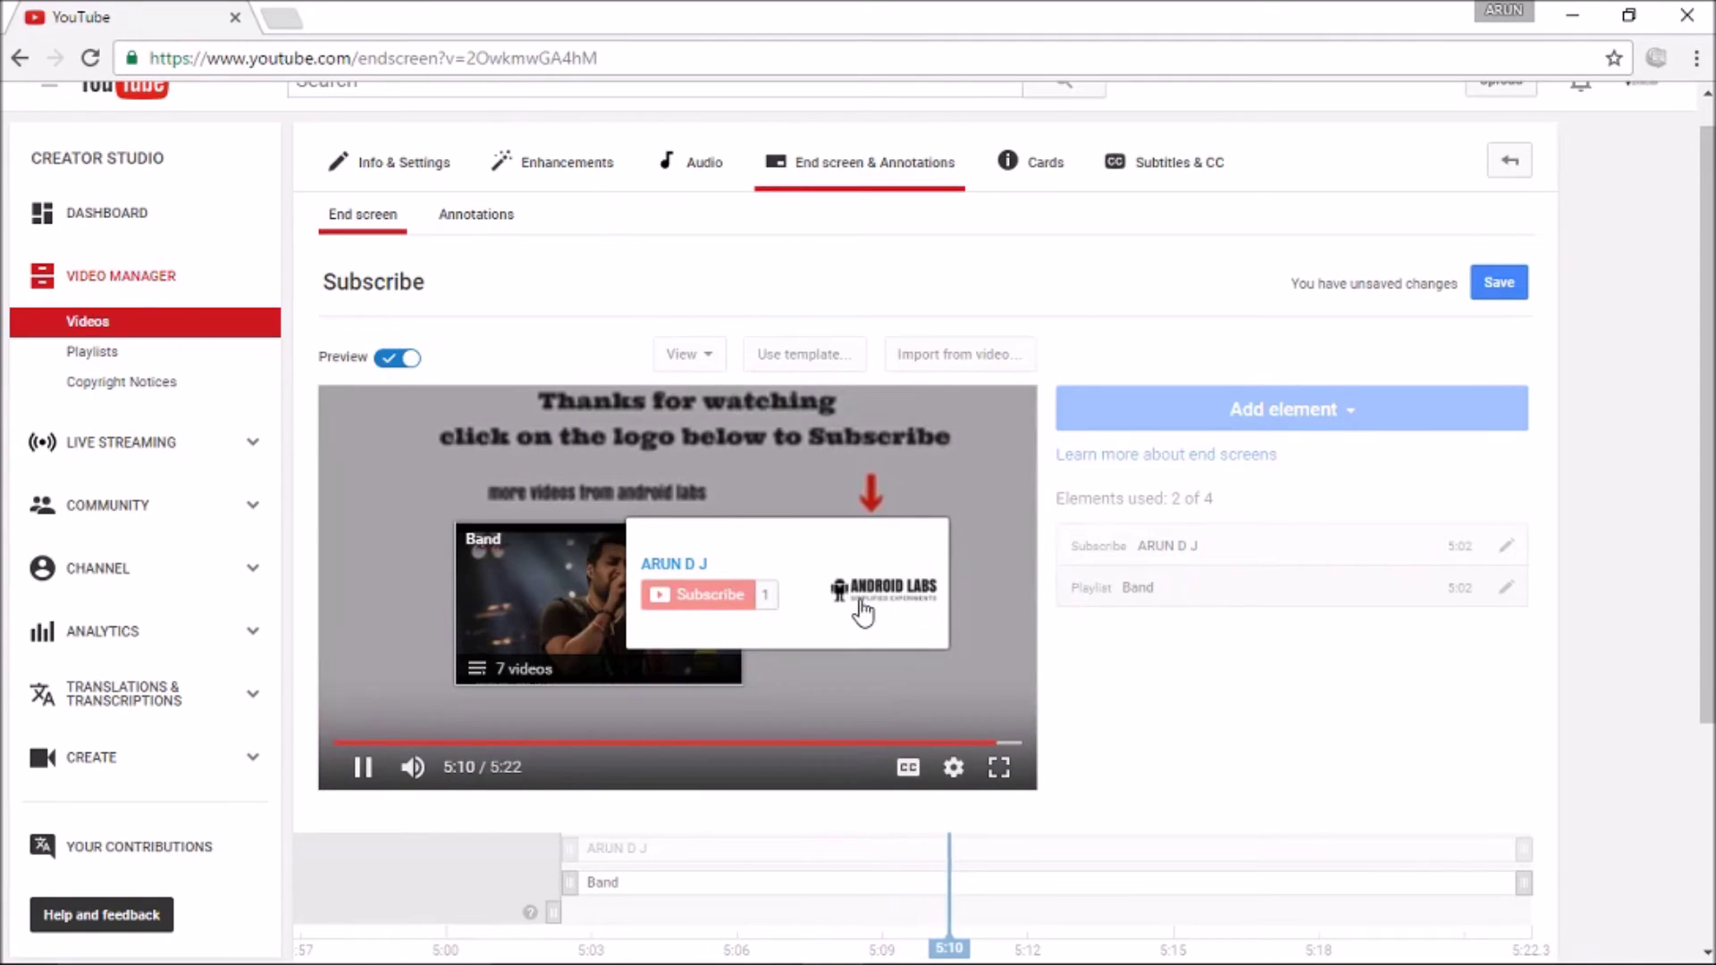
left_click(746, 607)
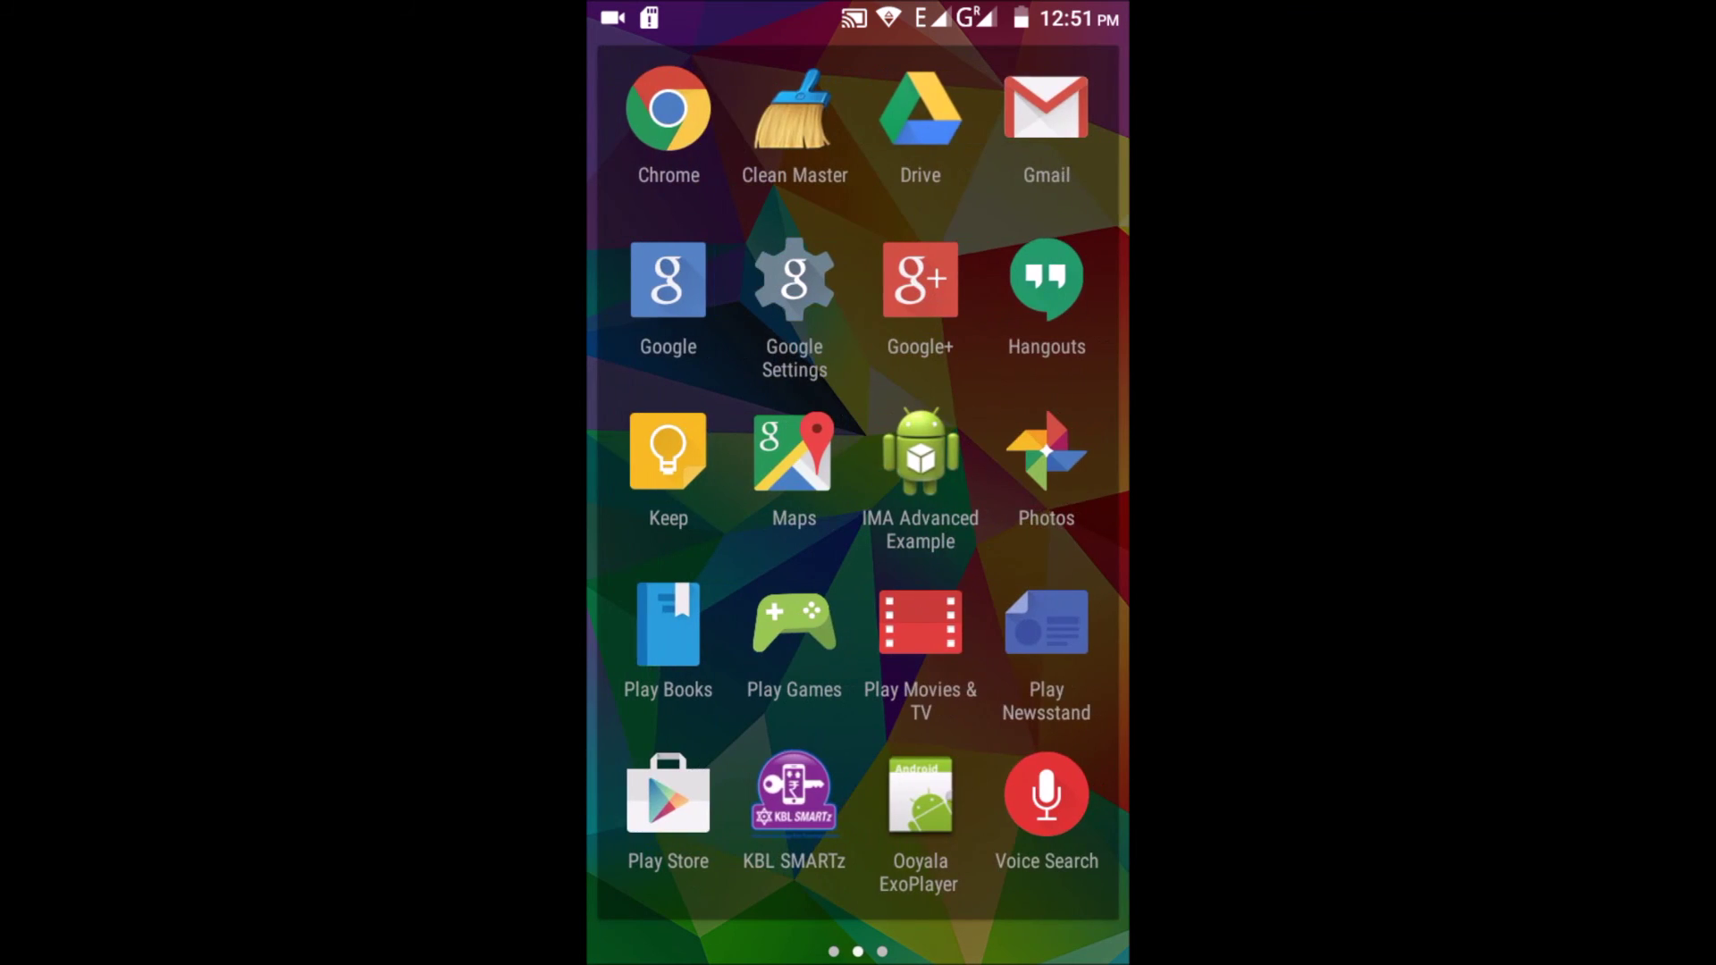
- Swipe from the browser to the home-screen page with the YouTube app
left_click_drag(983, 536, 715, 536)
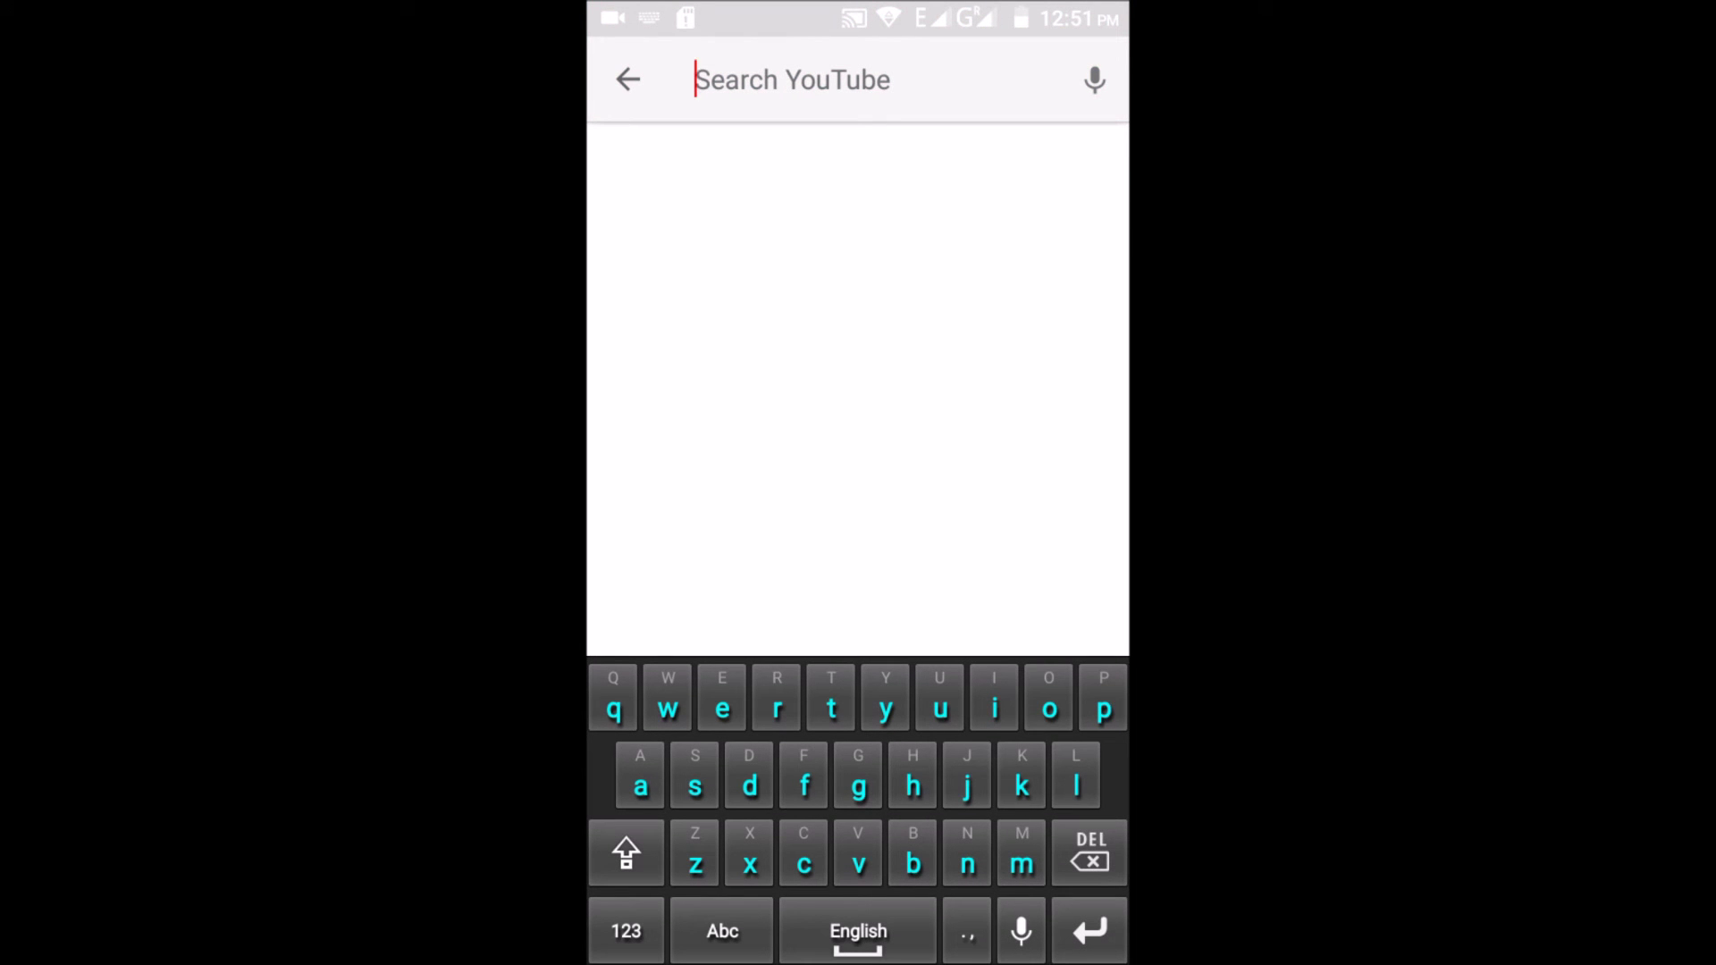
- Open the Subscribe video via its pasted youtu.be link and subscribe from the end-screen logo
left_click(697, 80)
left_click(693, 165)
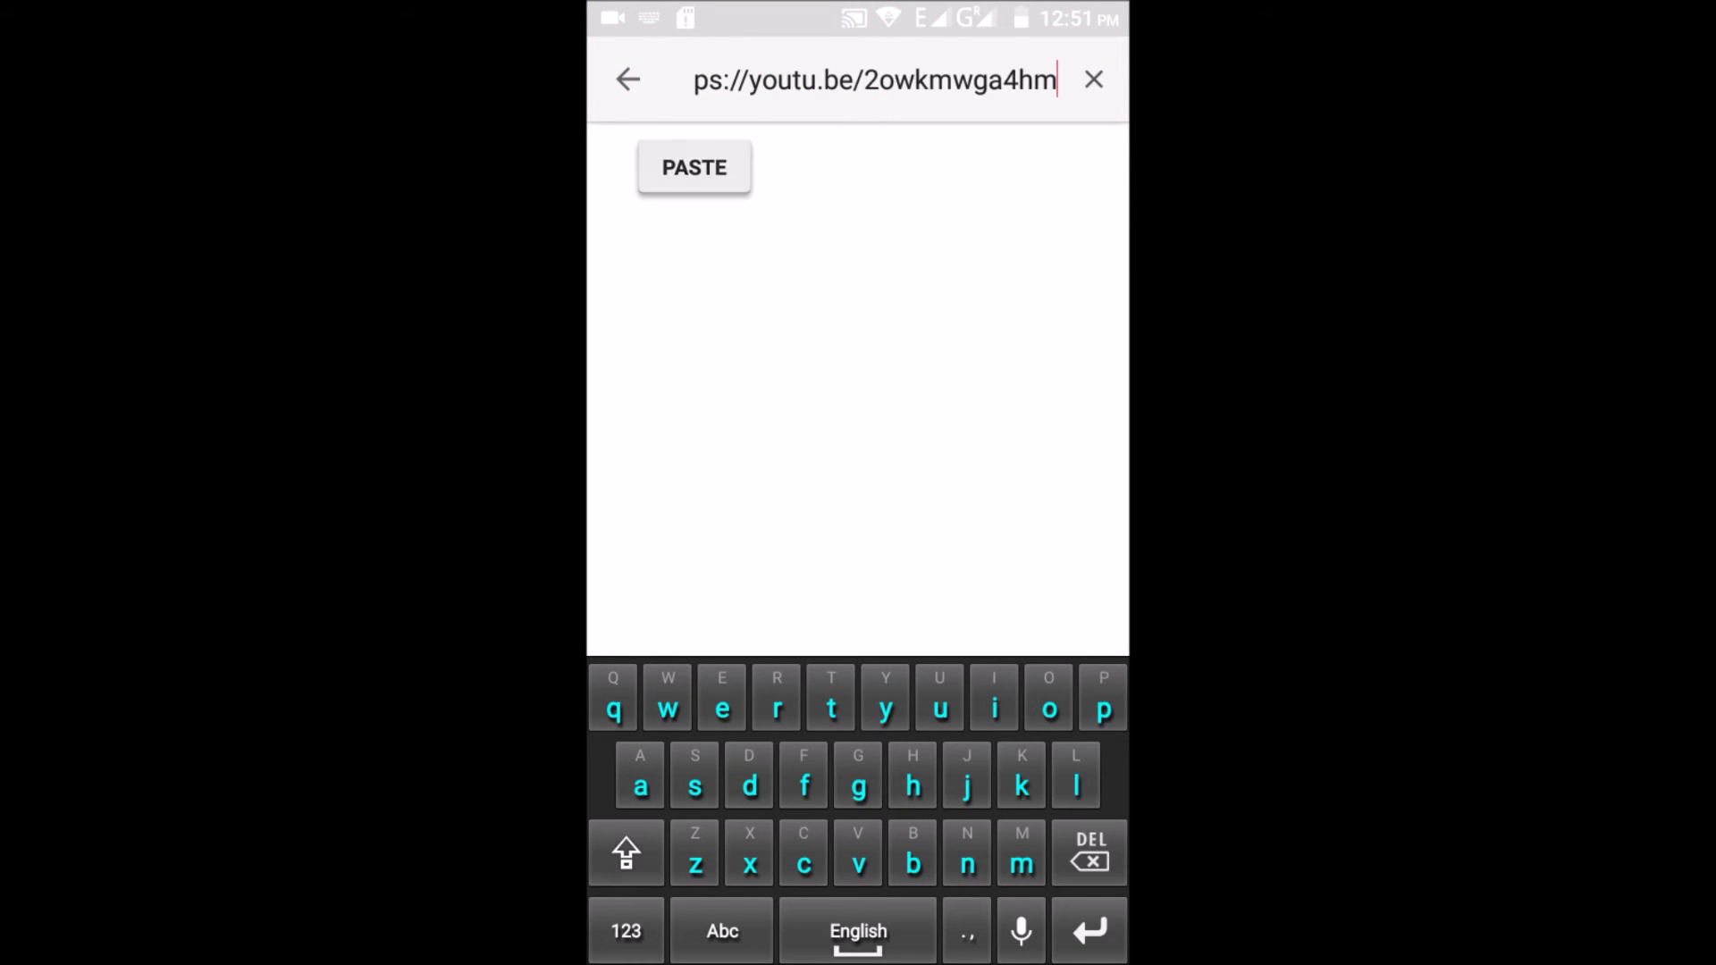
key("Return")
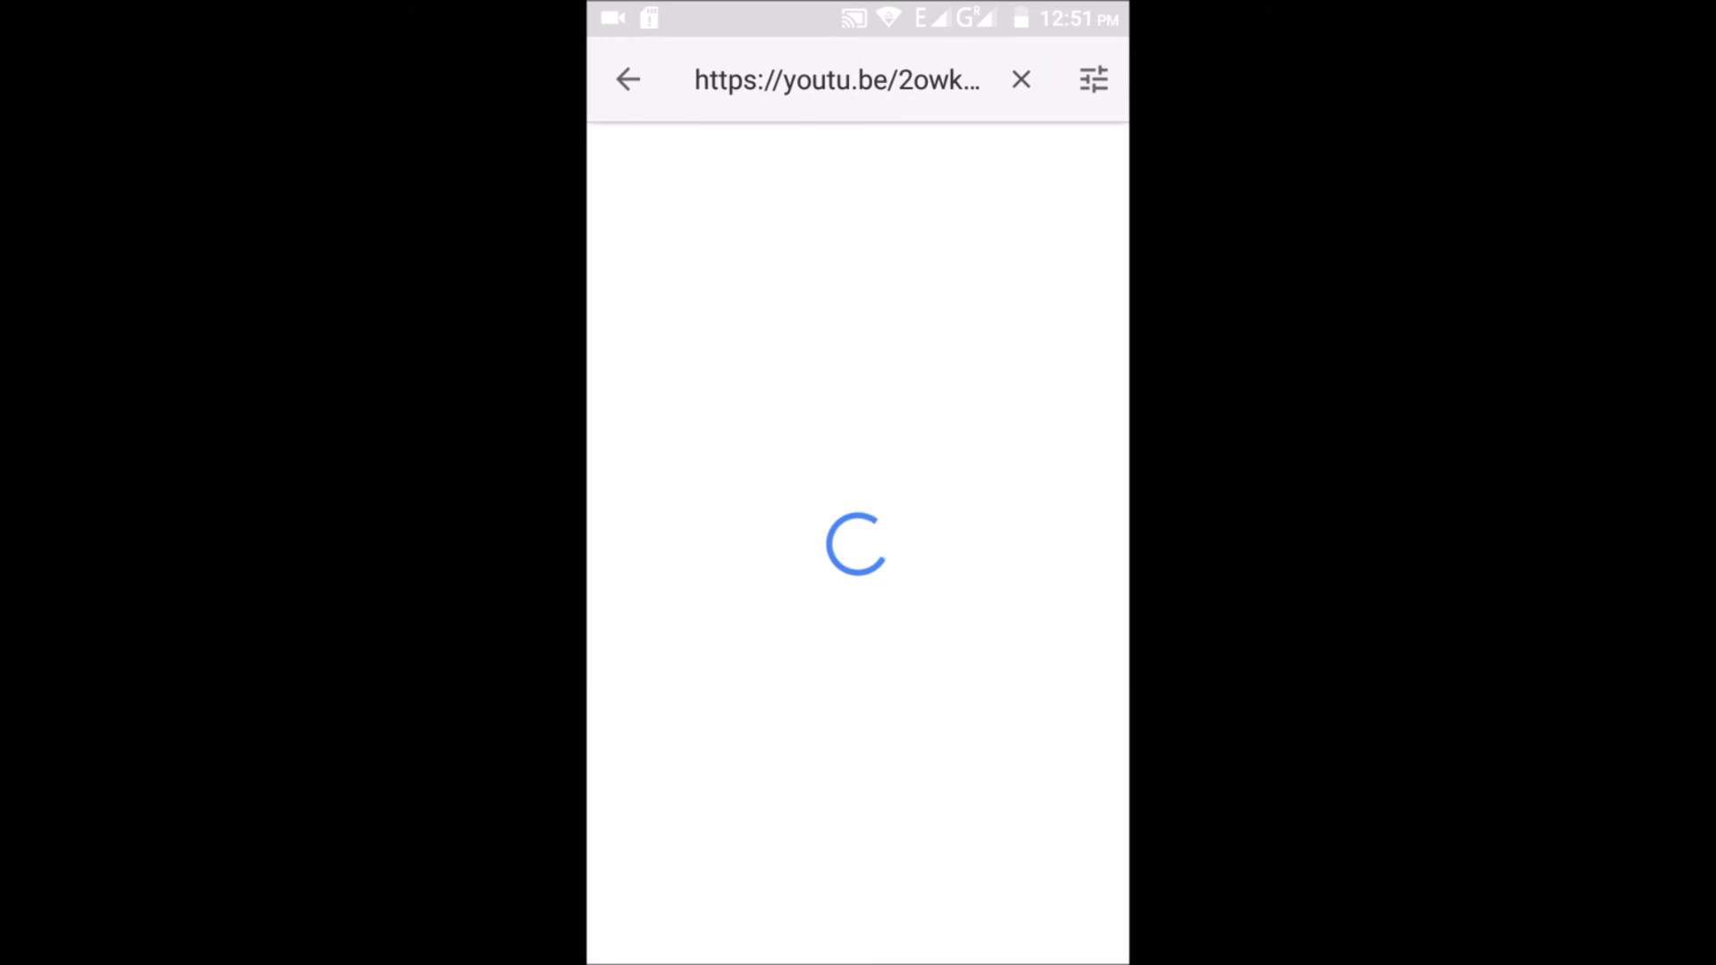
left_click(705, 199)
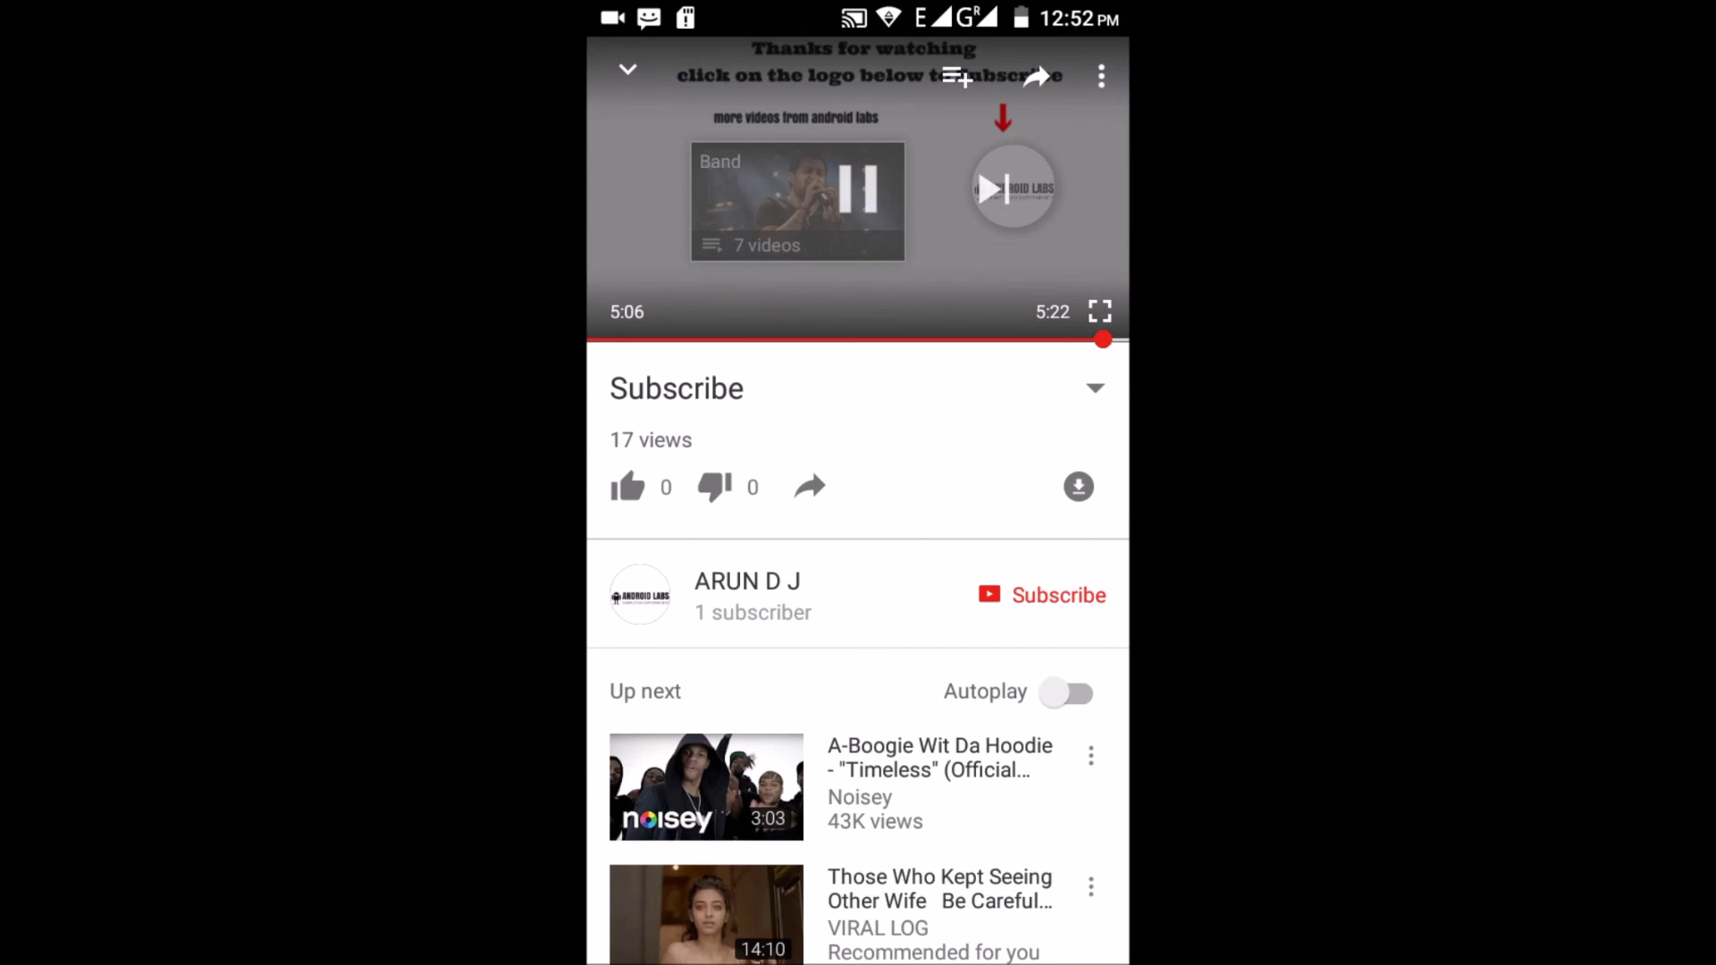
left_click(1013, 192)
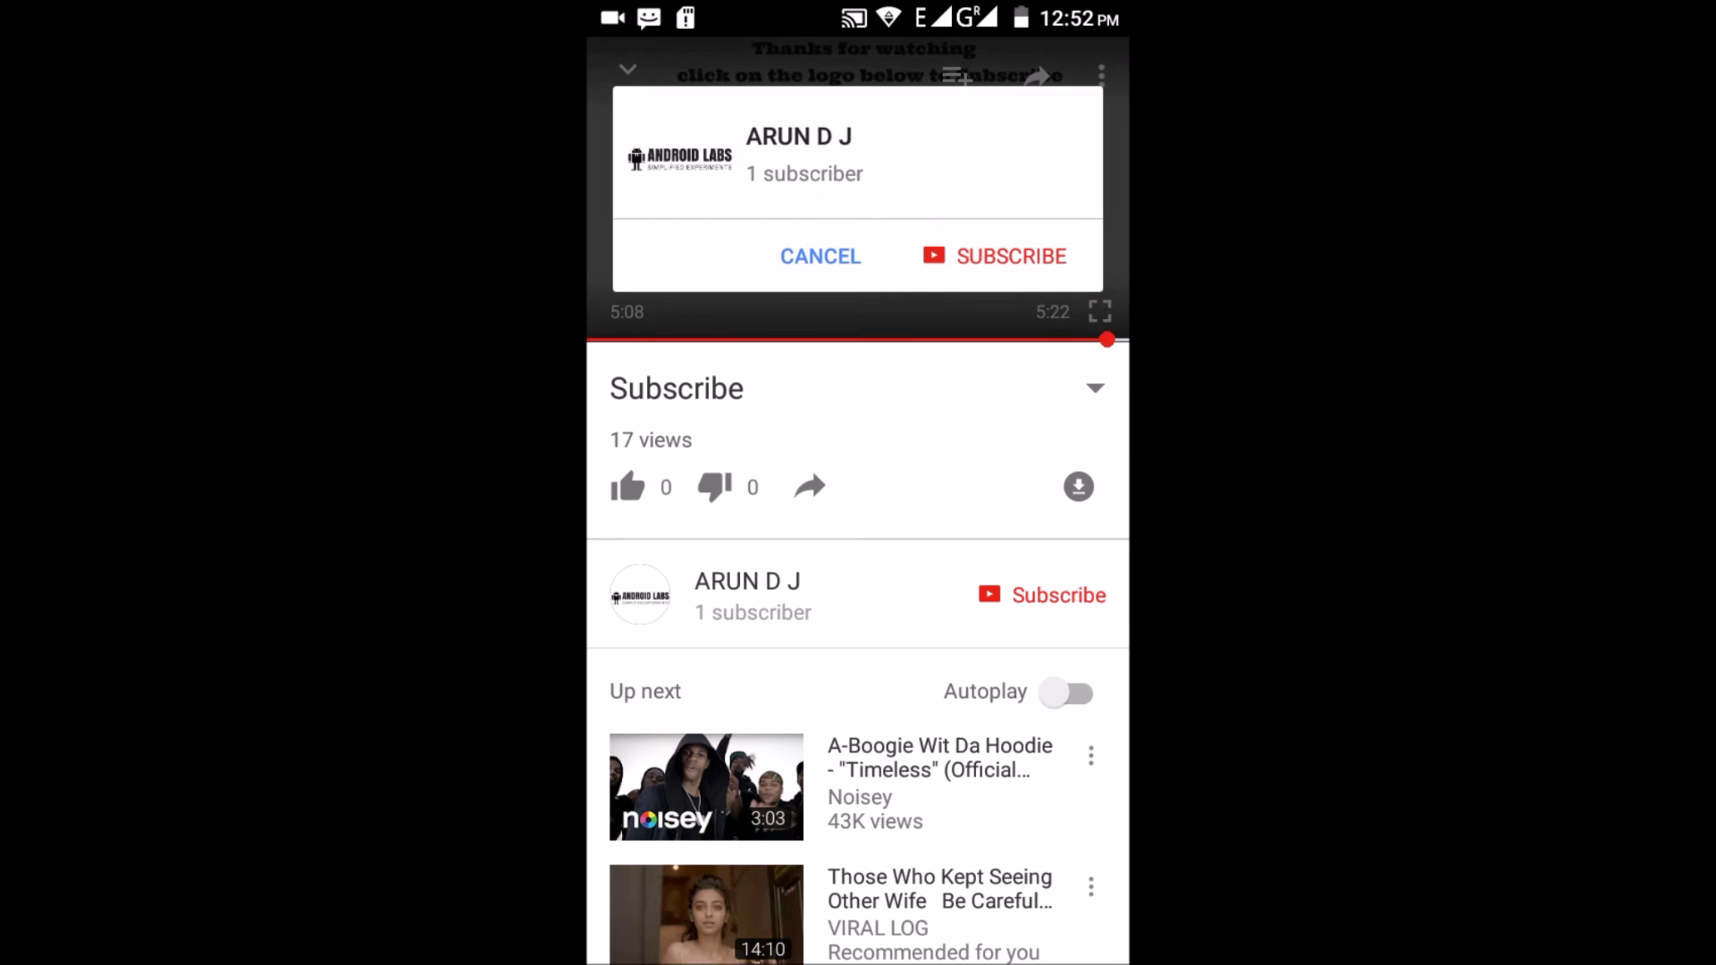
left_click(994, 256)
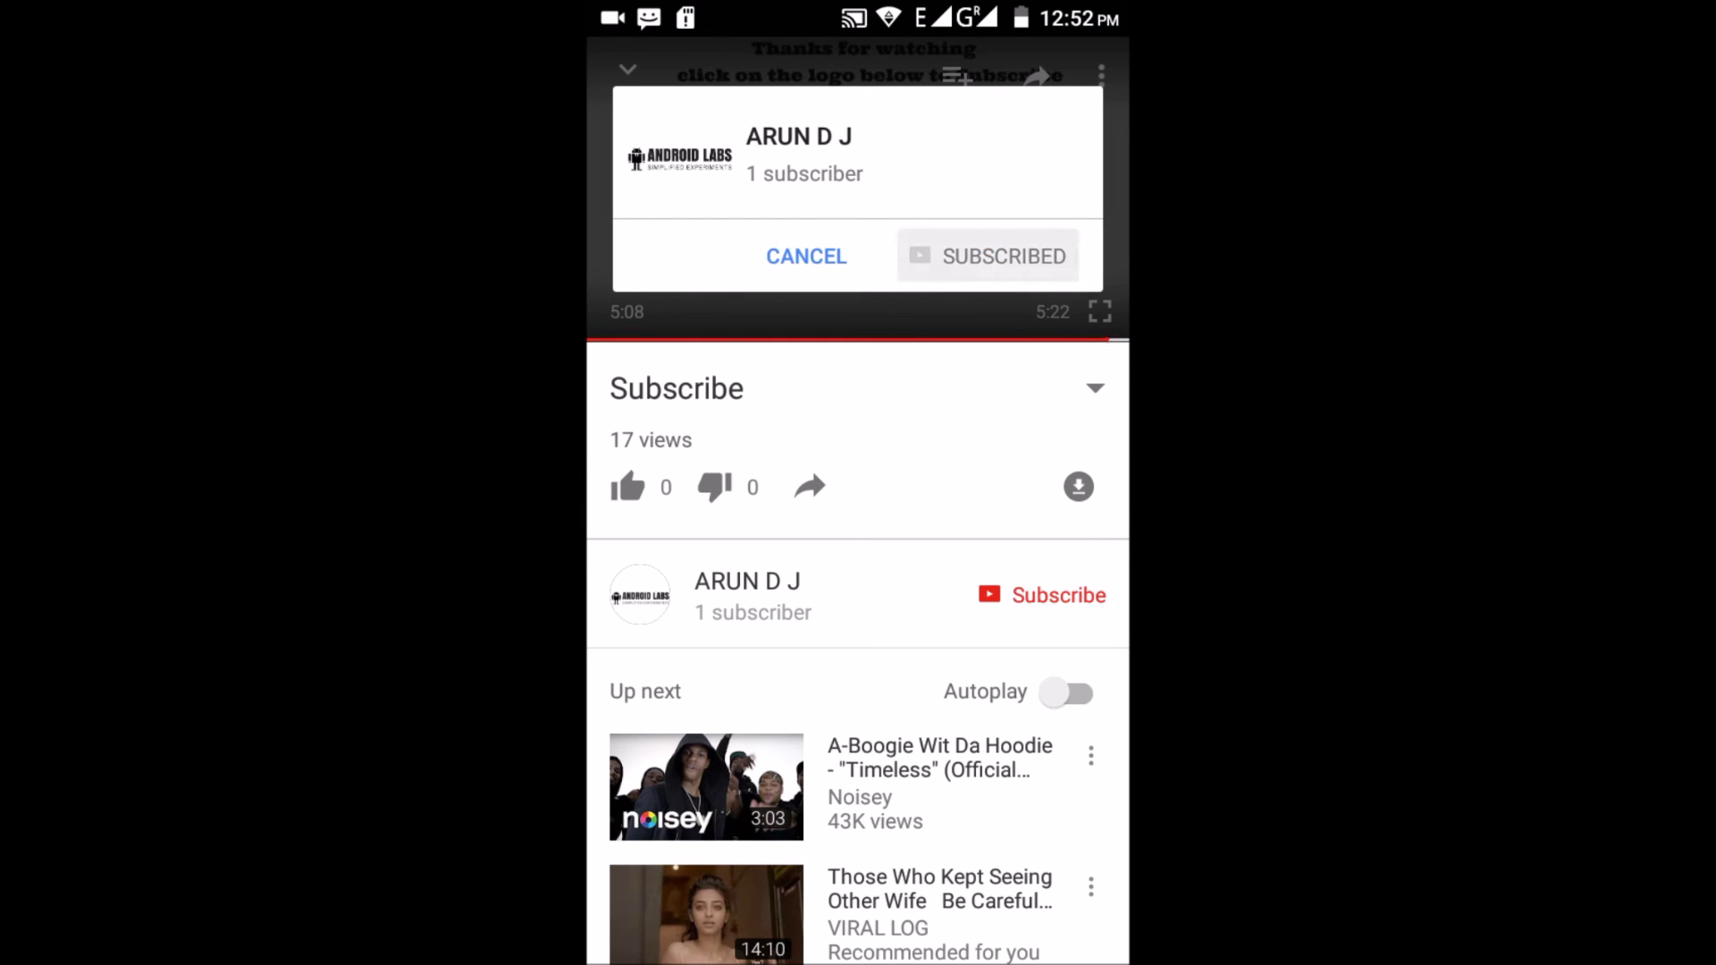